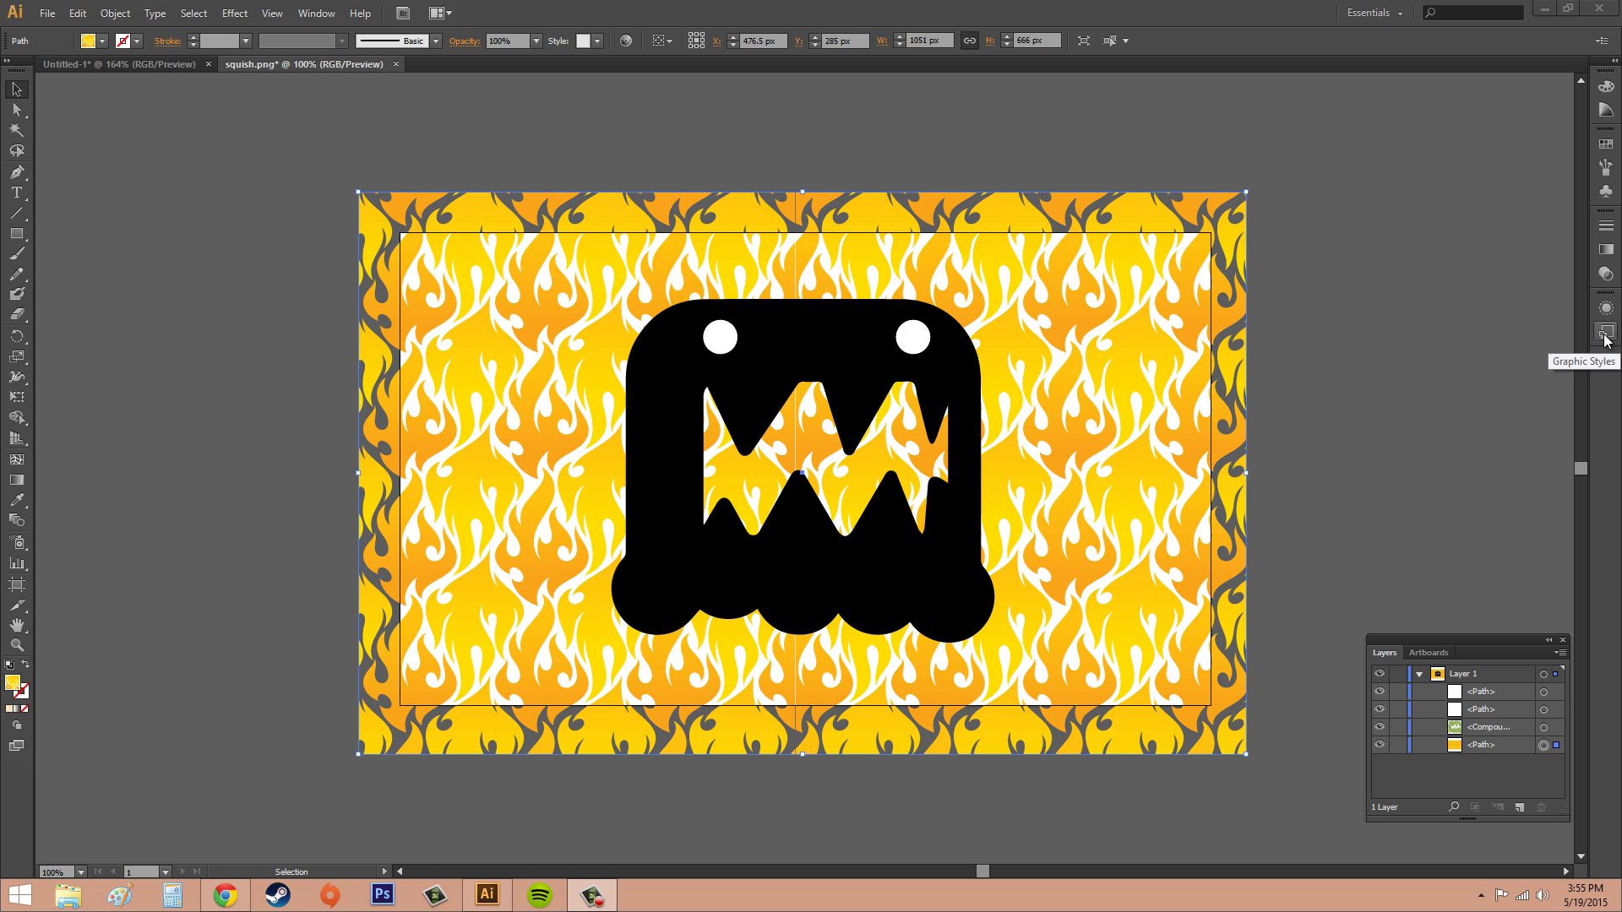
Show the Graphic Styles panel from the Window menu beside the monster artwork
{"action": "left_click", "coordinate": [317, 13]}
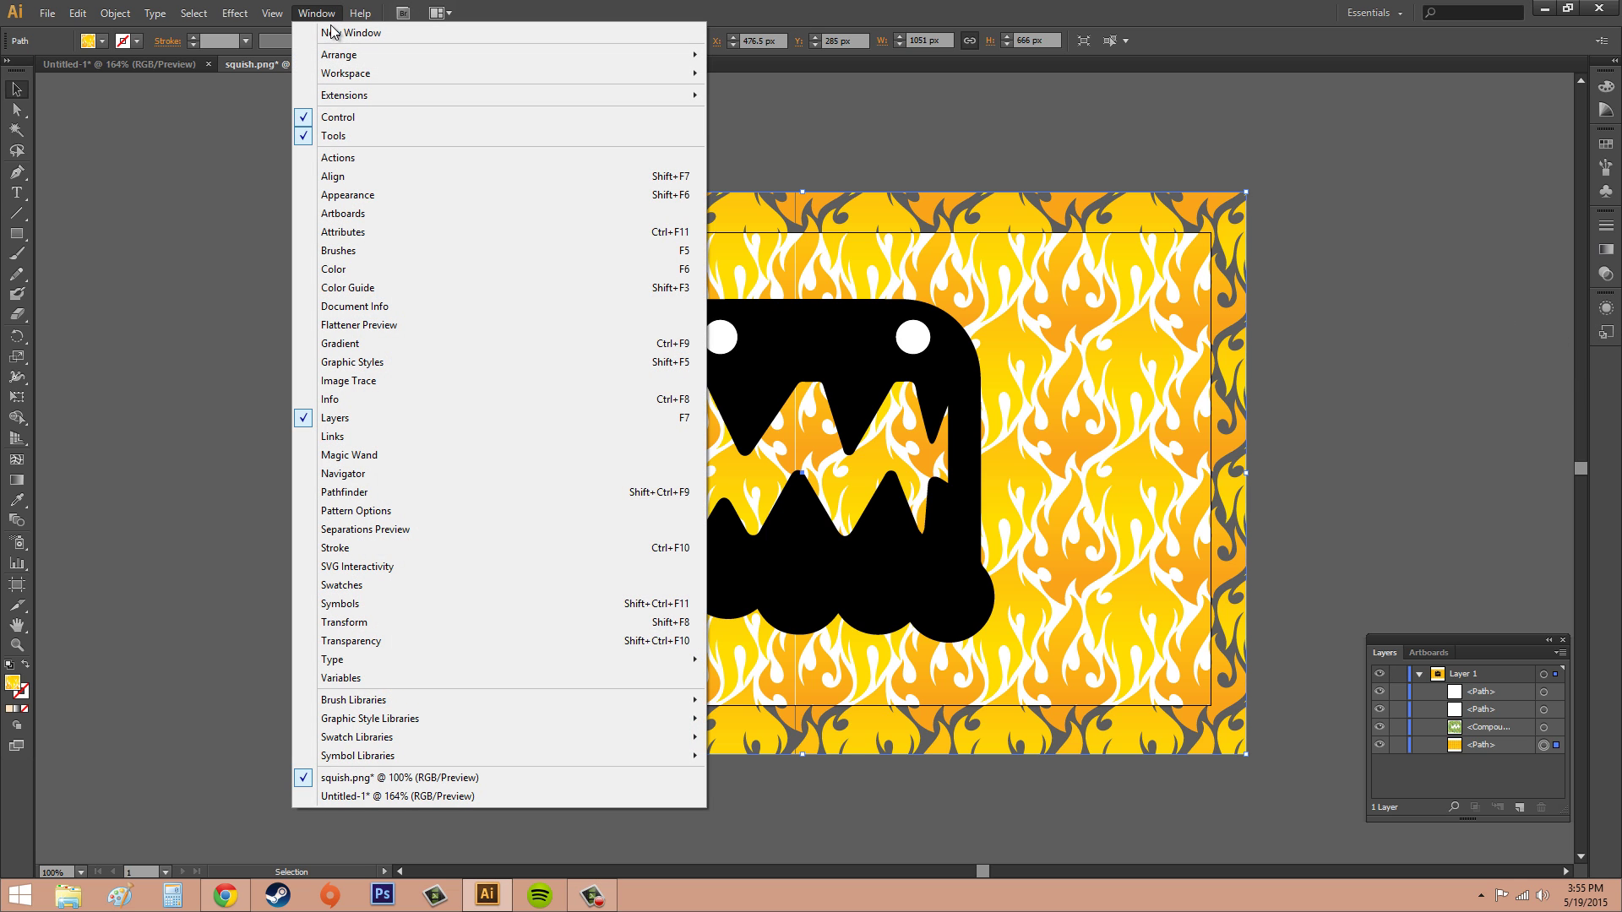
{"action": "left_click", "coordinate": [391, 361]}
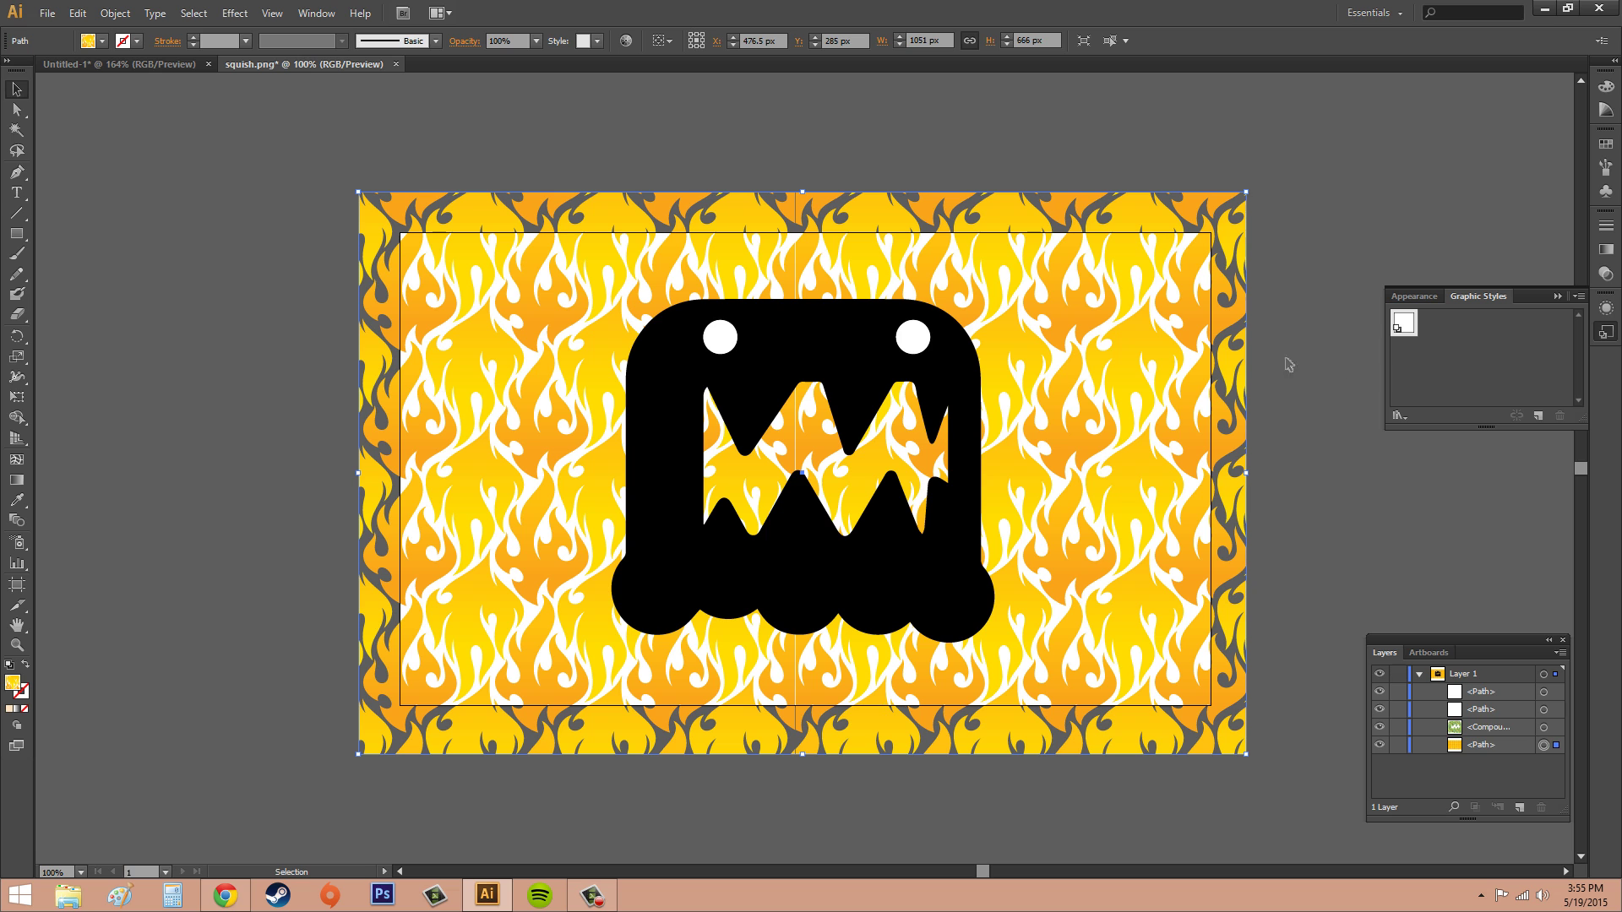
{"action": "left_click", "coordinate": [904, 342]}
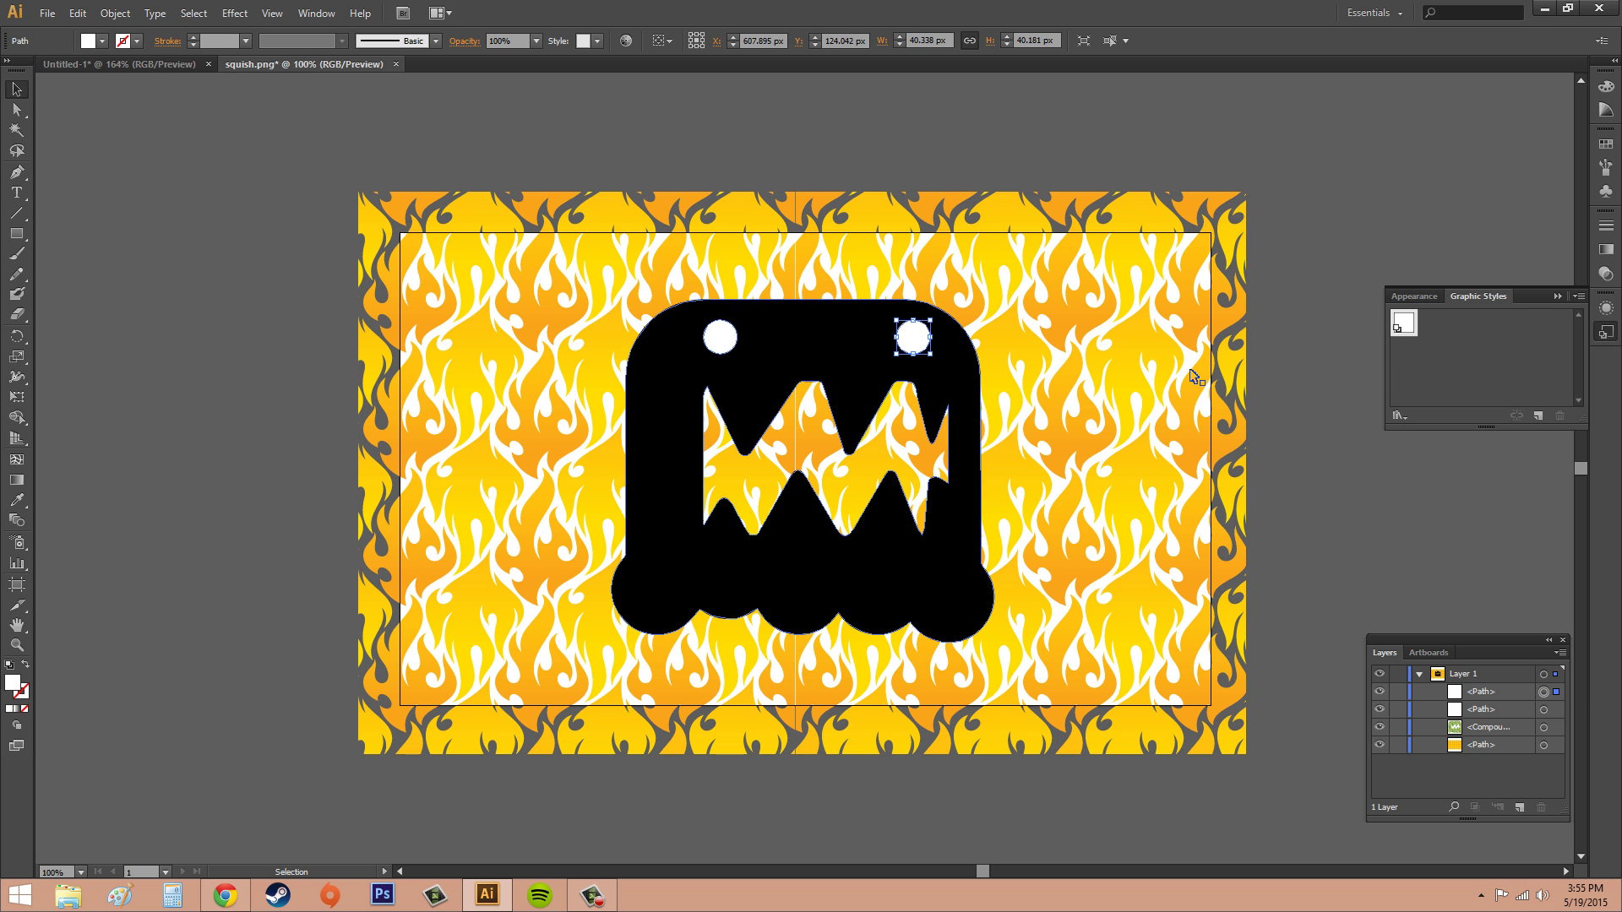
{"action": "left_click", "coordinate": [188, 143]}
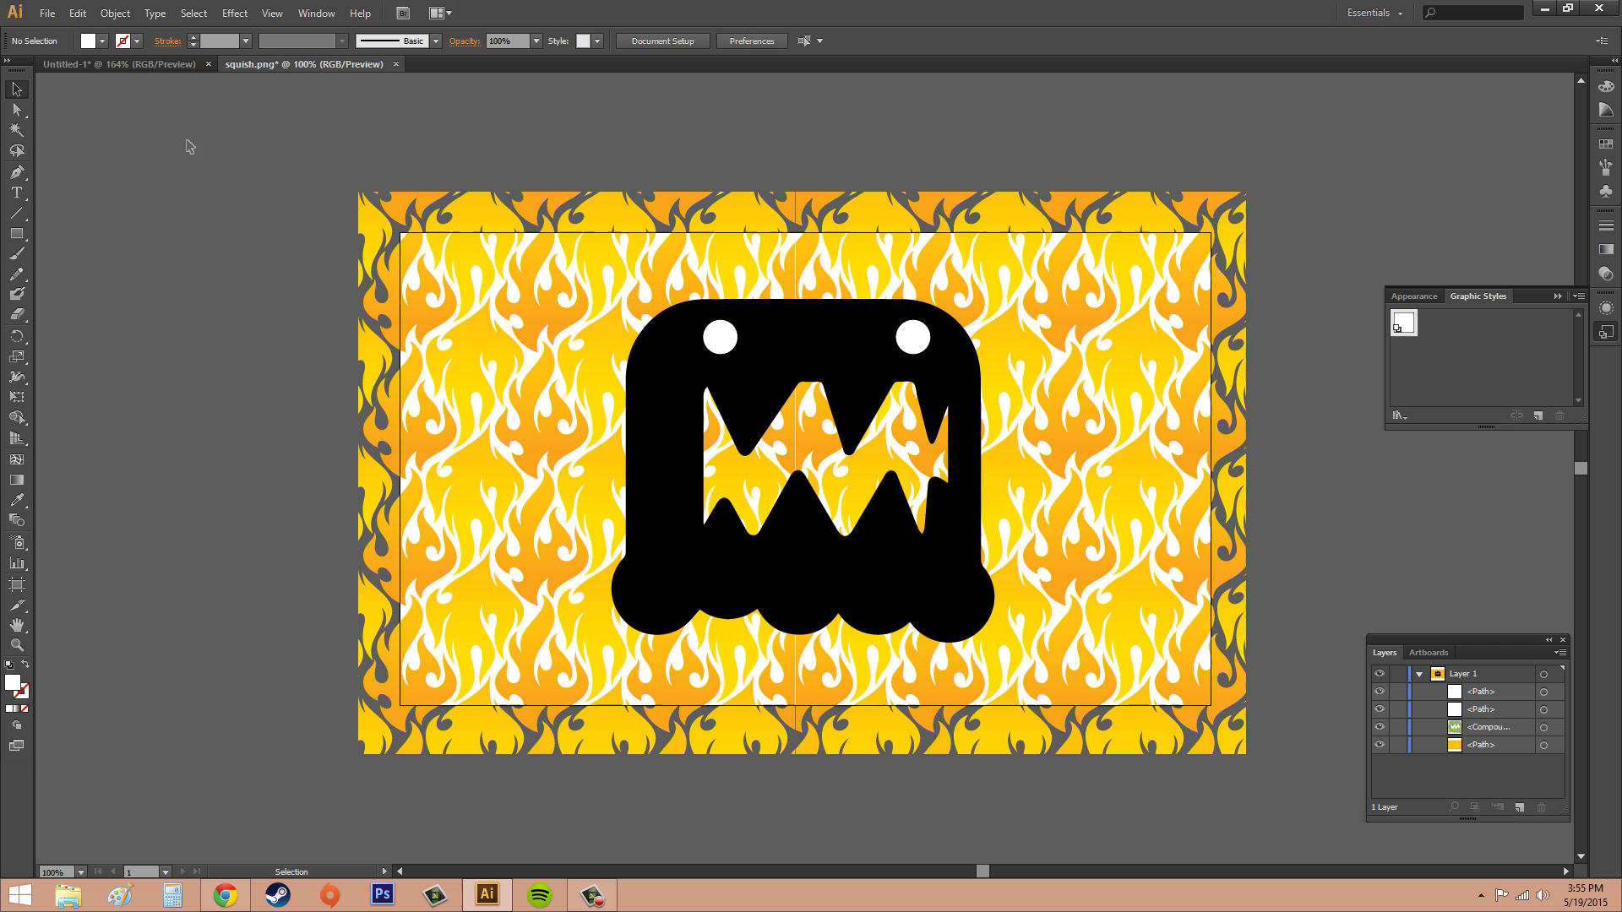
{"action": "left_click", "coordinate": [509, 317]}
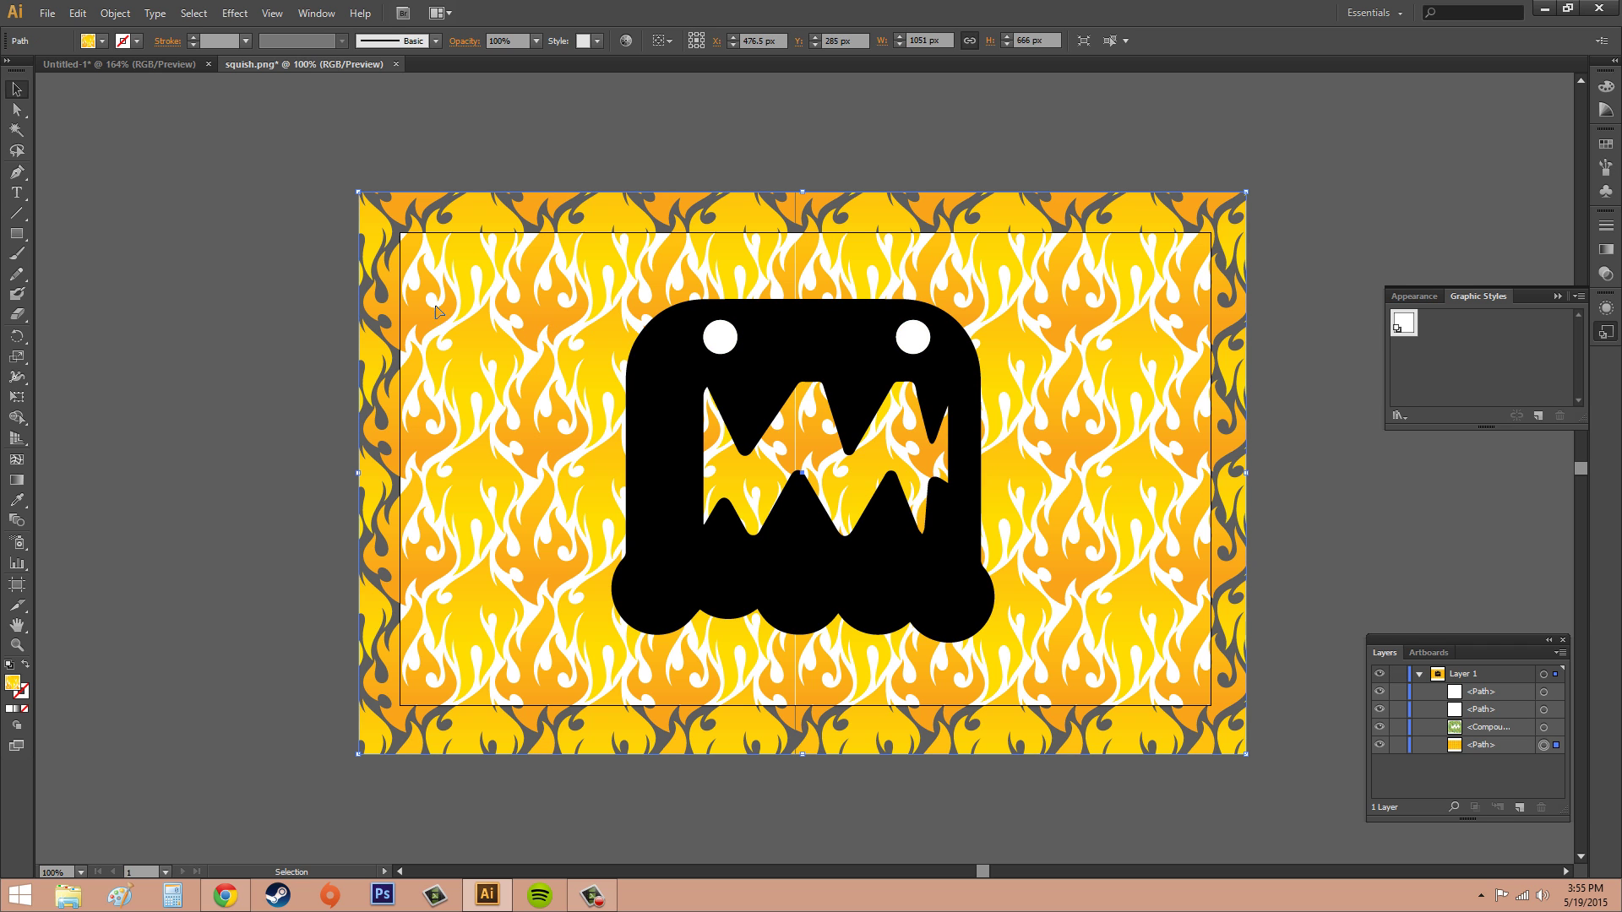
{"action": "left_click", "coordinate": [135, 283]}
{"action": "left_click", "coordinate": [811, 351]}
{"action": "left_click_drag", "start_coordinate": [765, 352], "coordinate": [350, 266]}
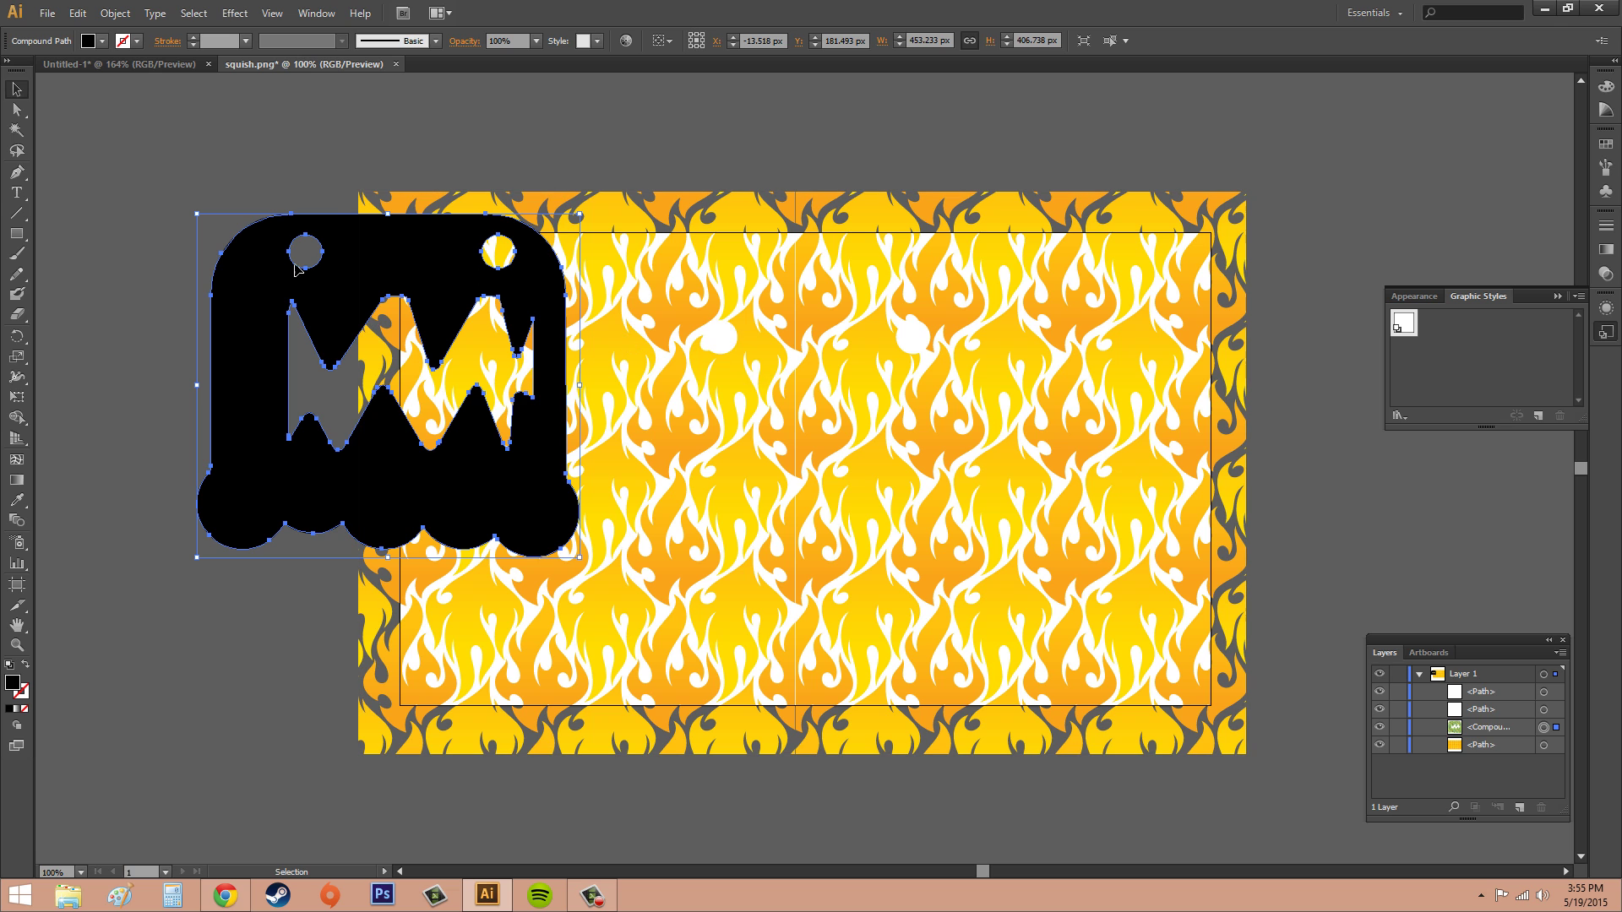
{"action": "key", "text": "ctrl+z"}
{"action": "left_click", "coordinate": [174, 344]}
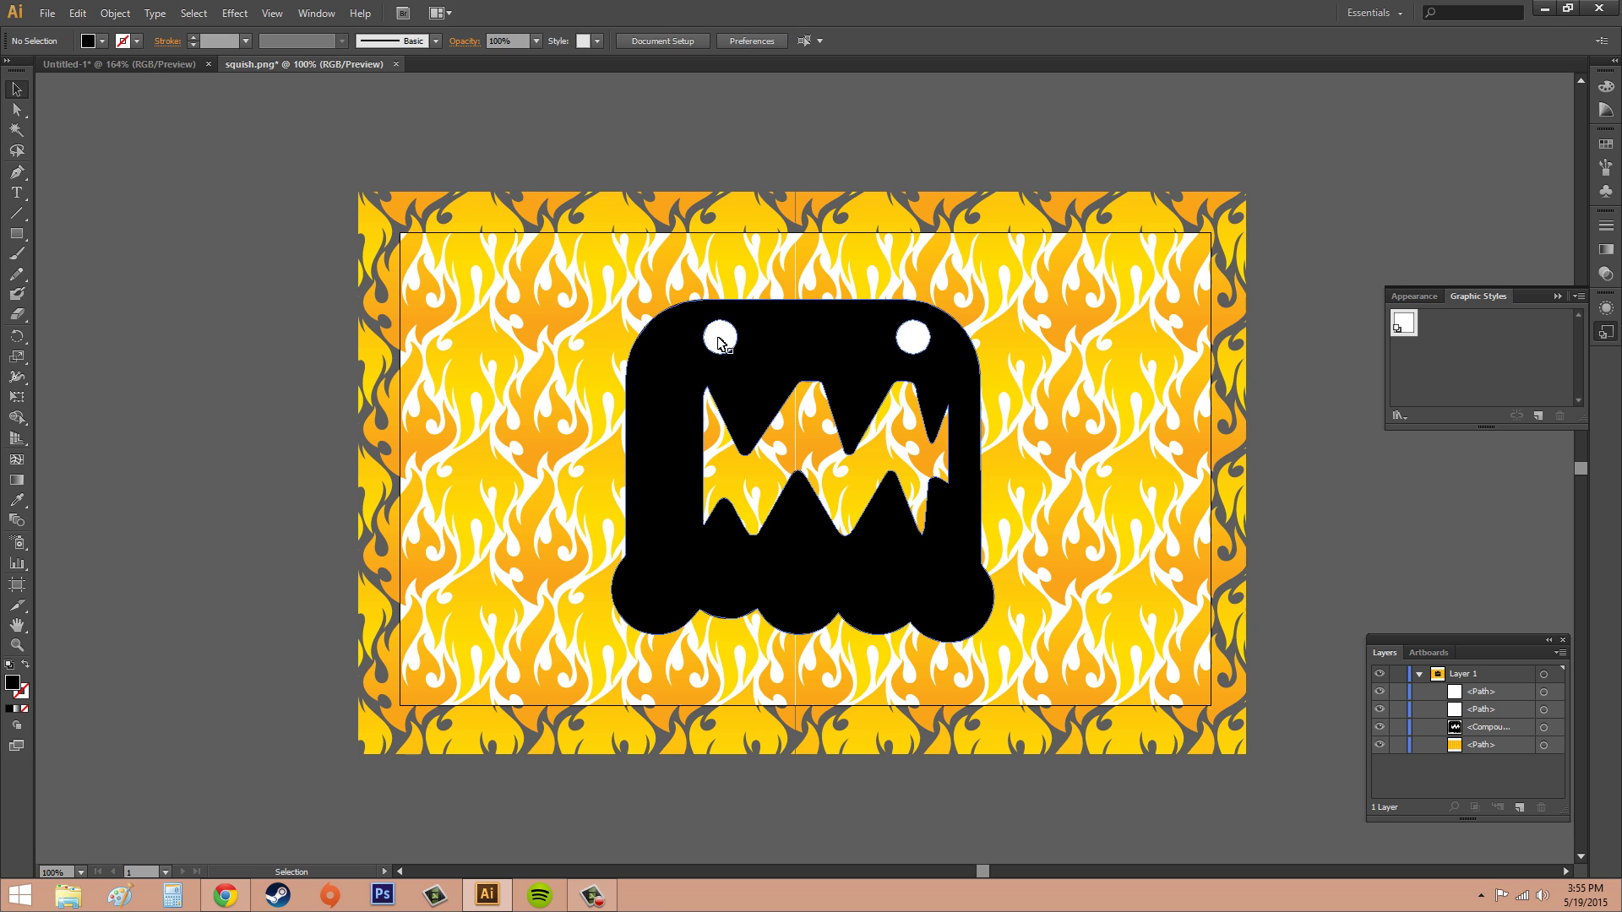
{"action": "left_click", "coordinate": [720, 336]}
{"action": "left_click", "coordinate": [914, 338]}
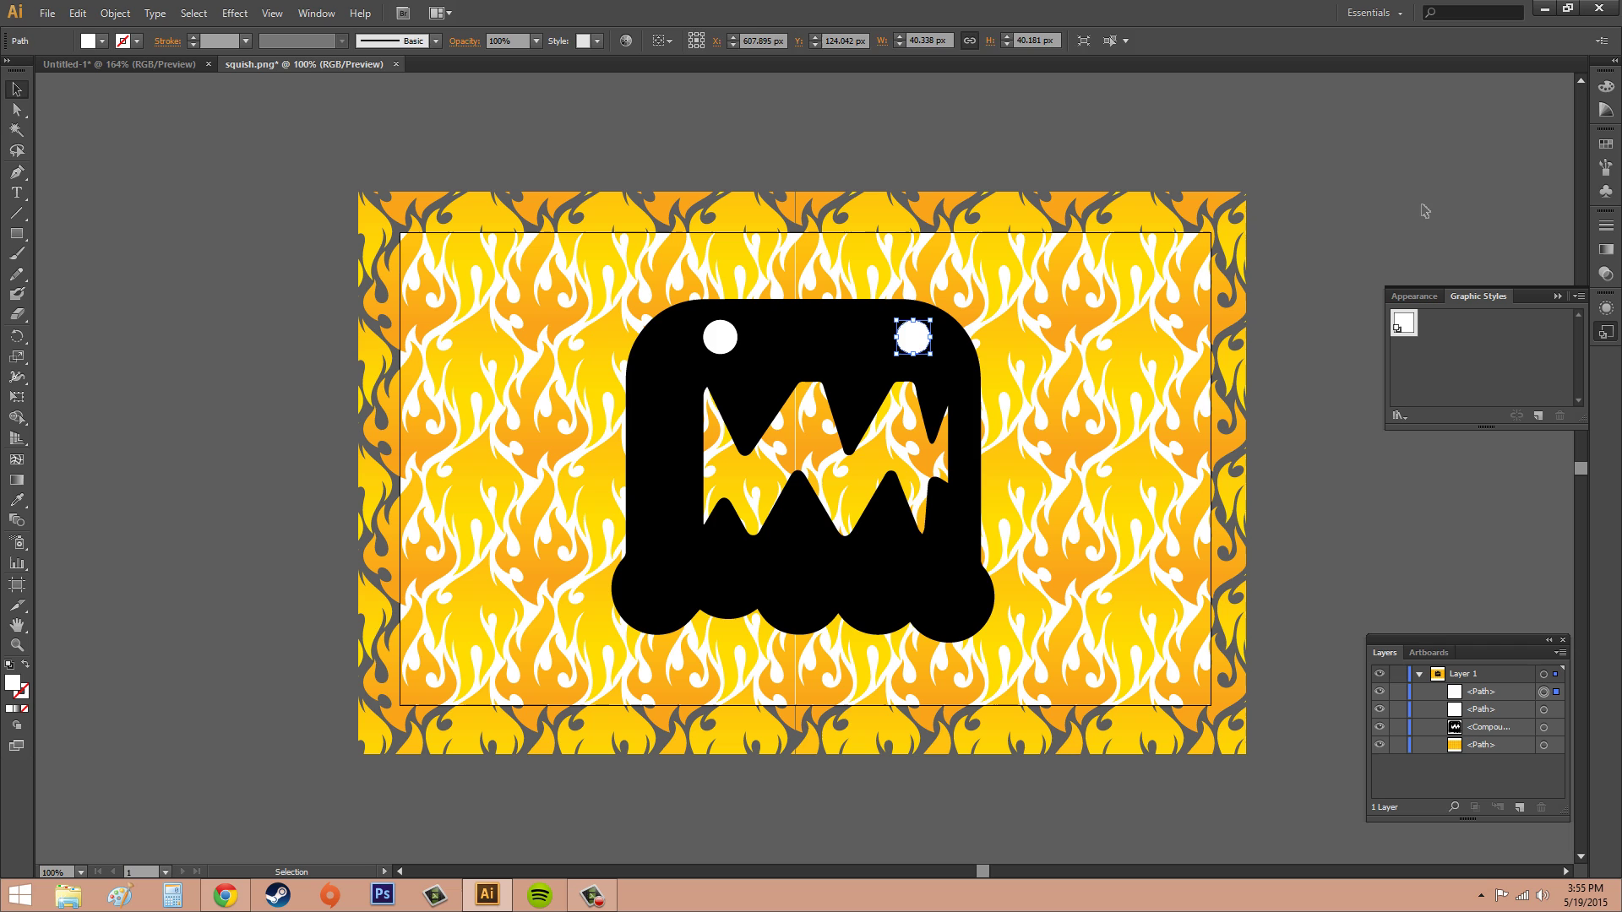
{"action": "left_click", "coordinate": [1440, 206]}
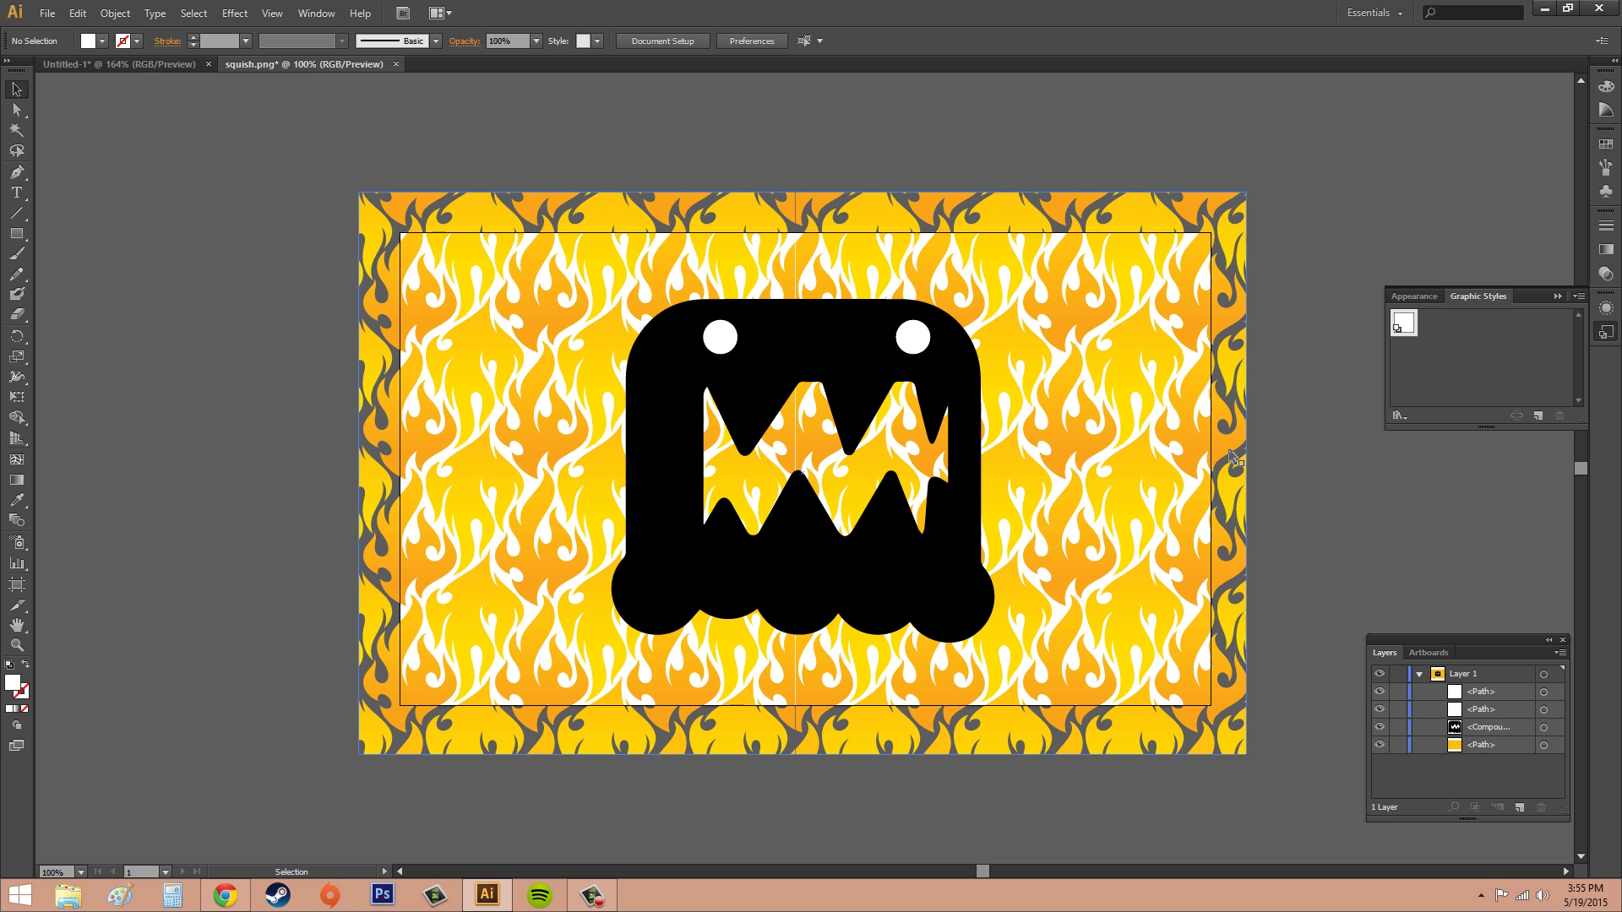
{"action": "left_click", "coordinate": [810, 355]}
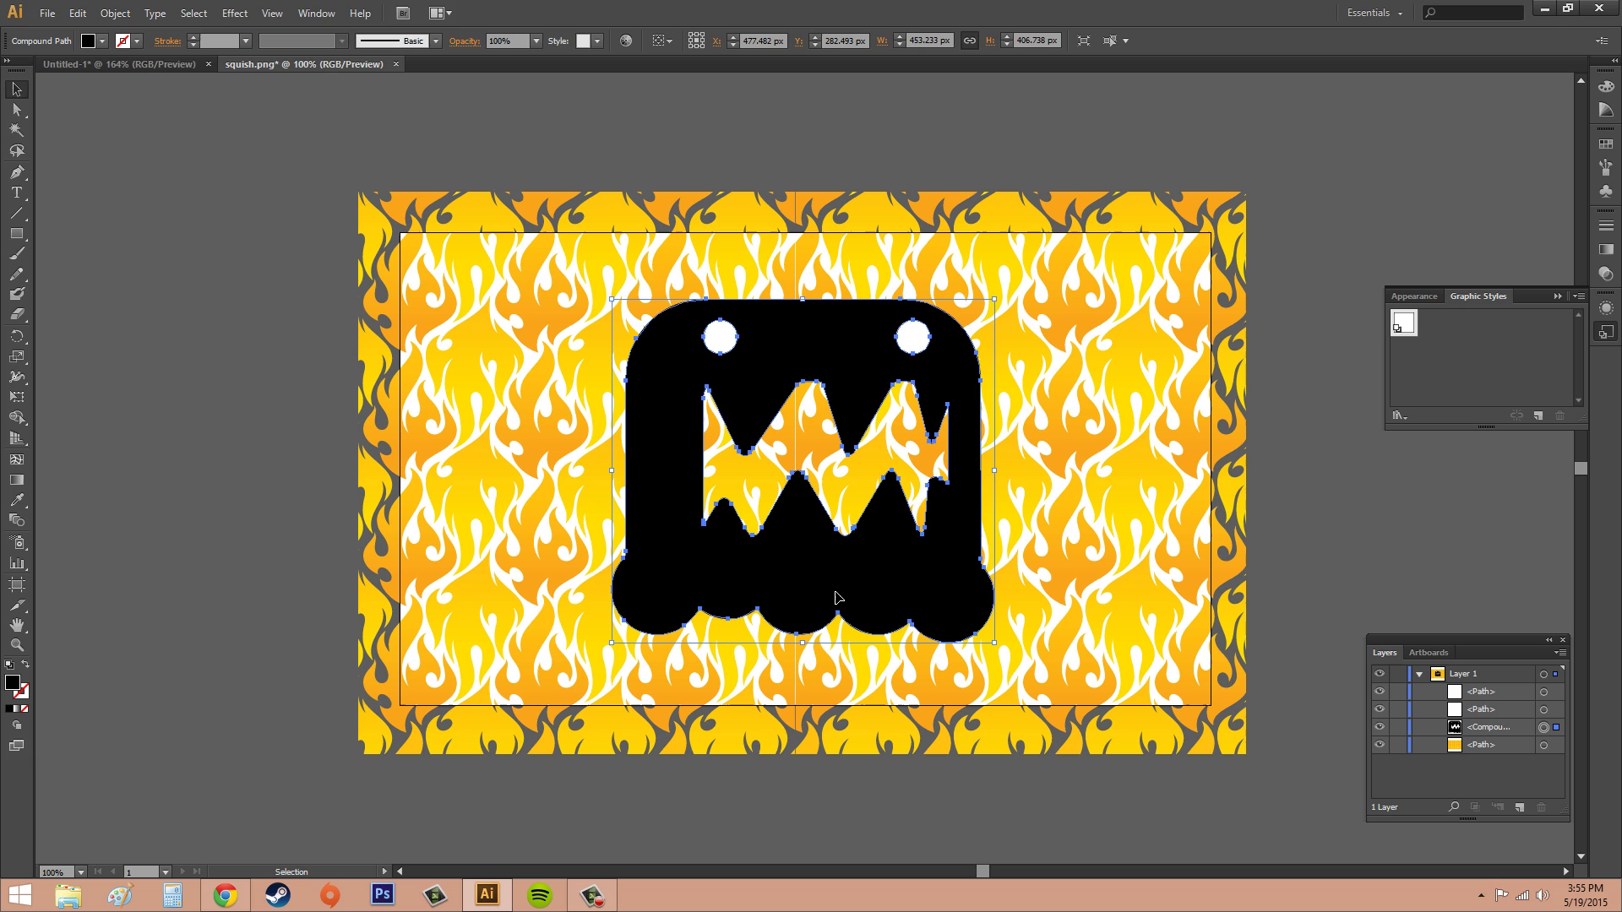
Load the Artistic Effects style library and preview the Charcoal and Charred Paper styles enlarged
{"action": "left_click", "coordinate": [1399, 415]}
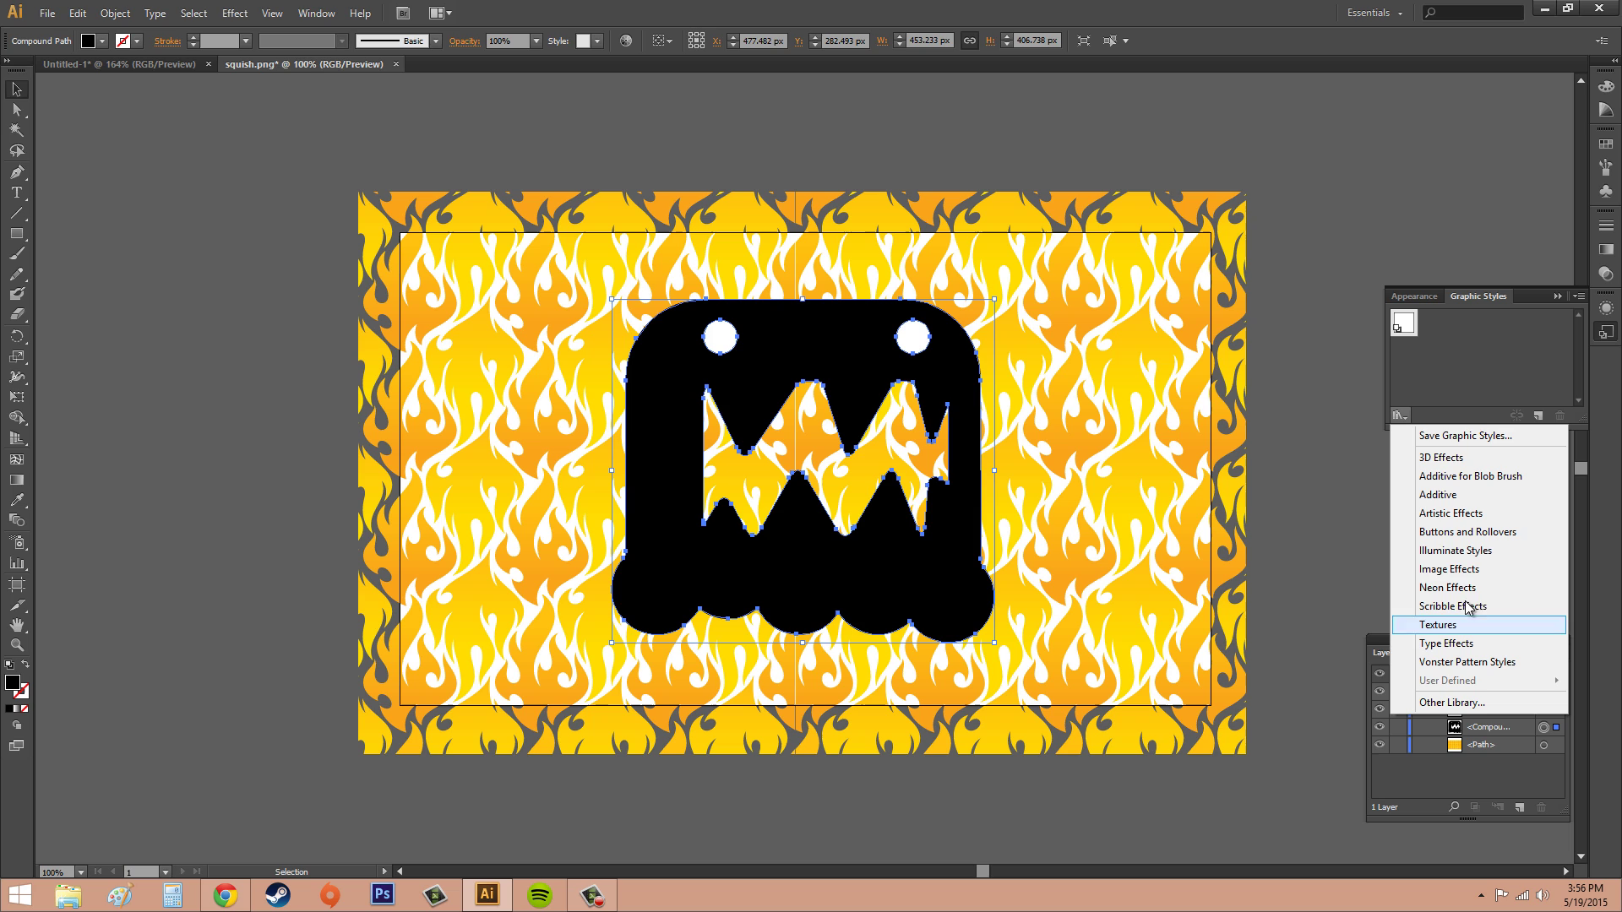
{"action": "left_click", "coordinate": [1448, 515]}
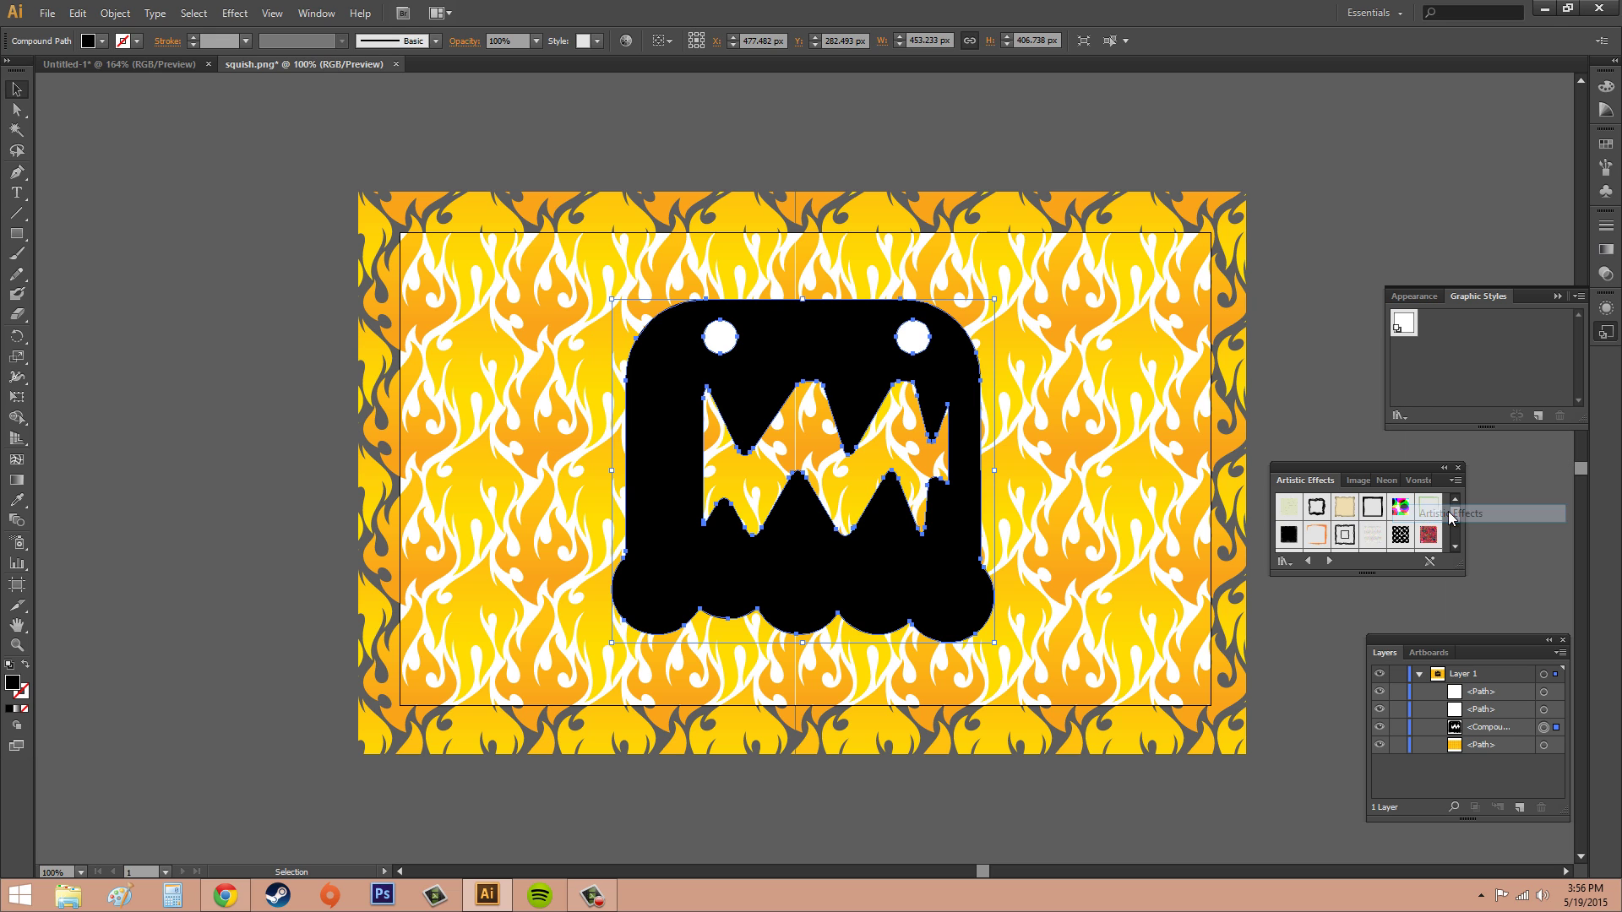
{"action": "right_click", "coordinate": [1319, 513]}
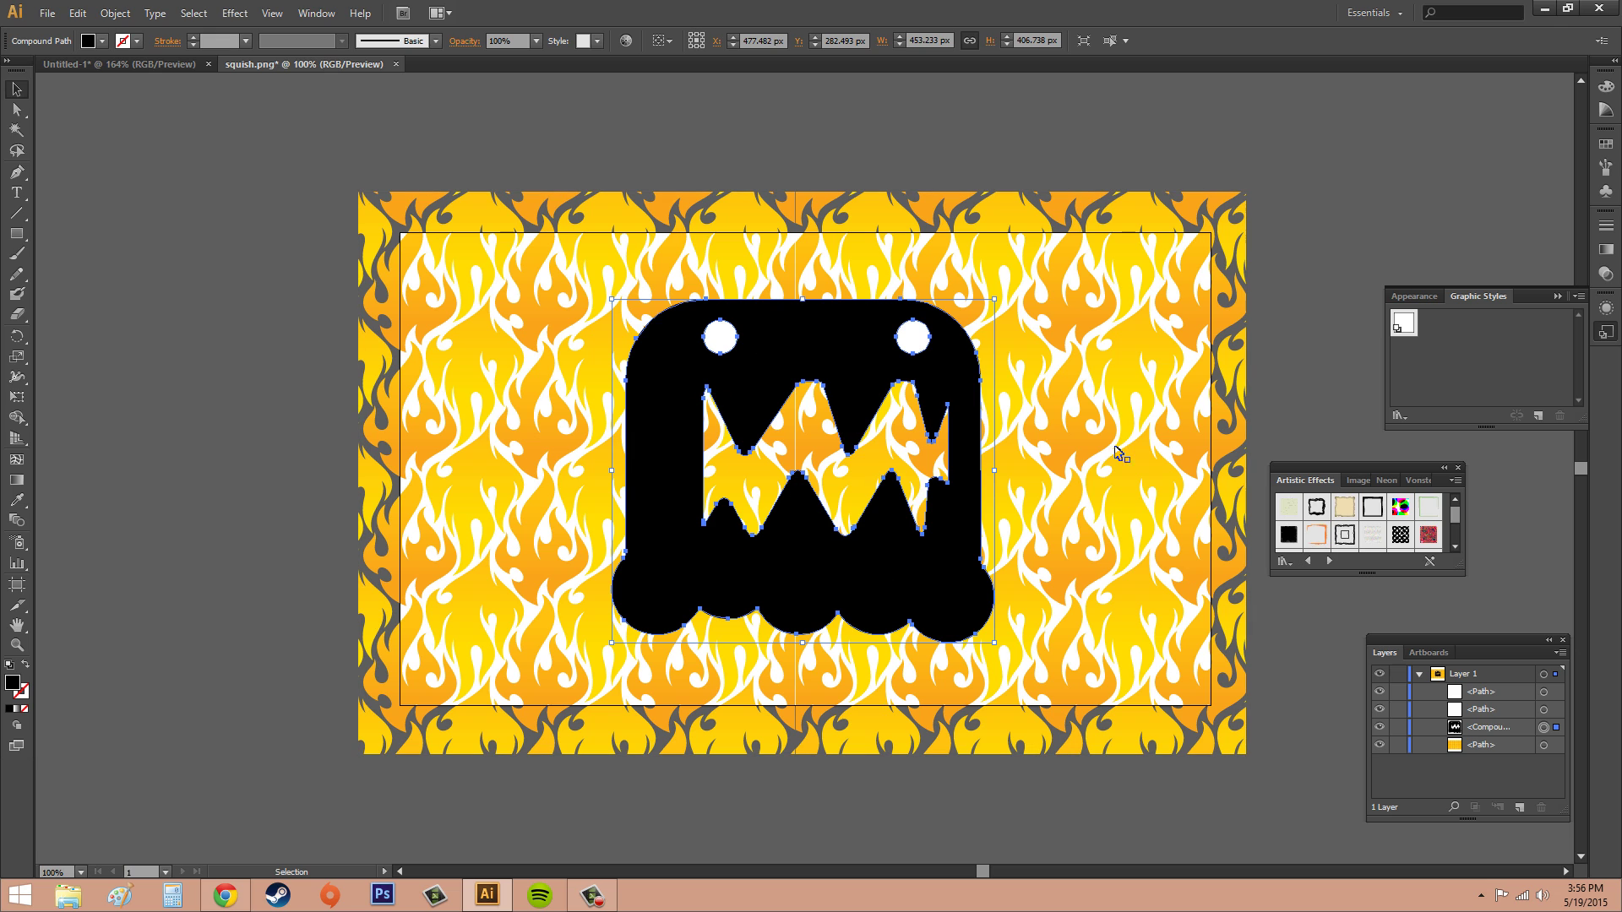
{"action": "right_click", "coordinate": [1318, 512]}
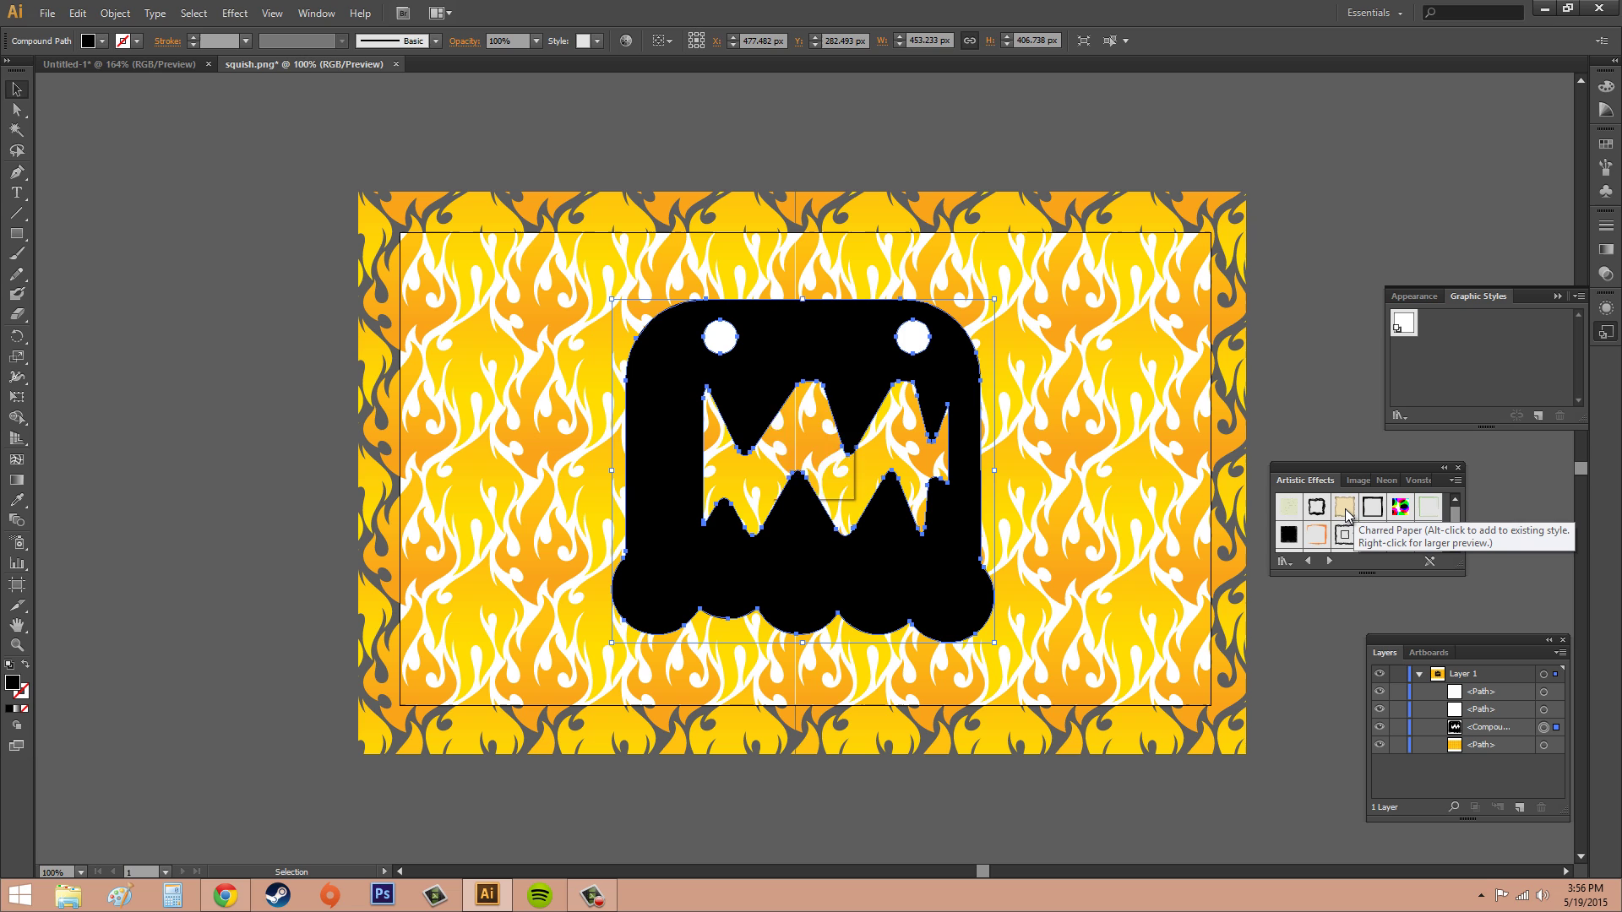
{"action": "right_click", "coordinate": [1343, 512]}
Try Charred Paper, mosaic, watercolour and Tissue Paper Collage styles on the monster body
{"action": "left_click", "coordinate": [1345, 510]}
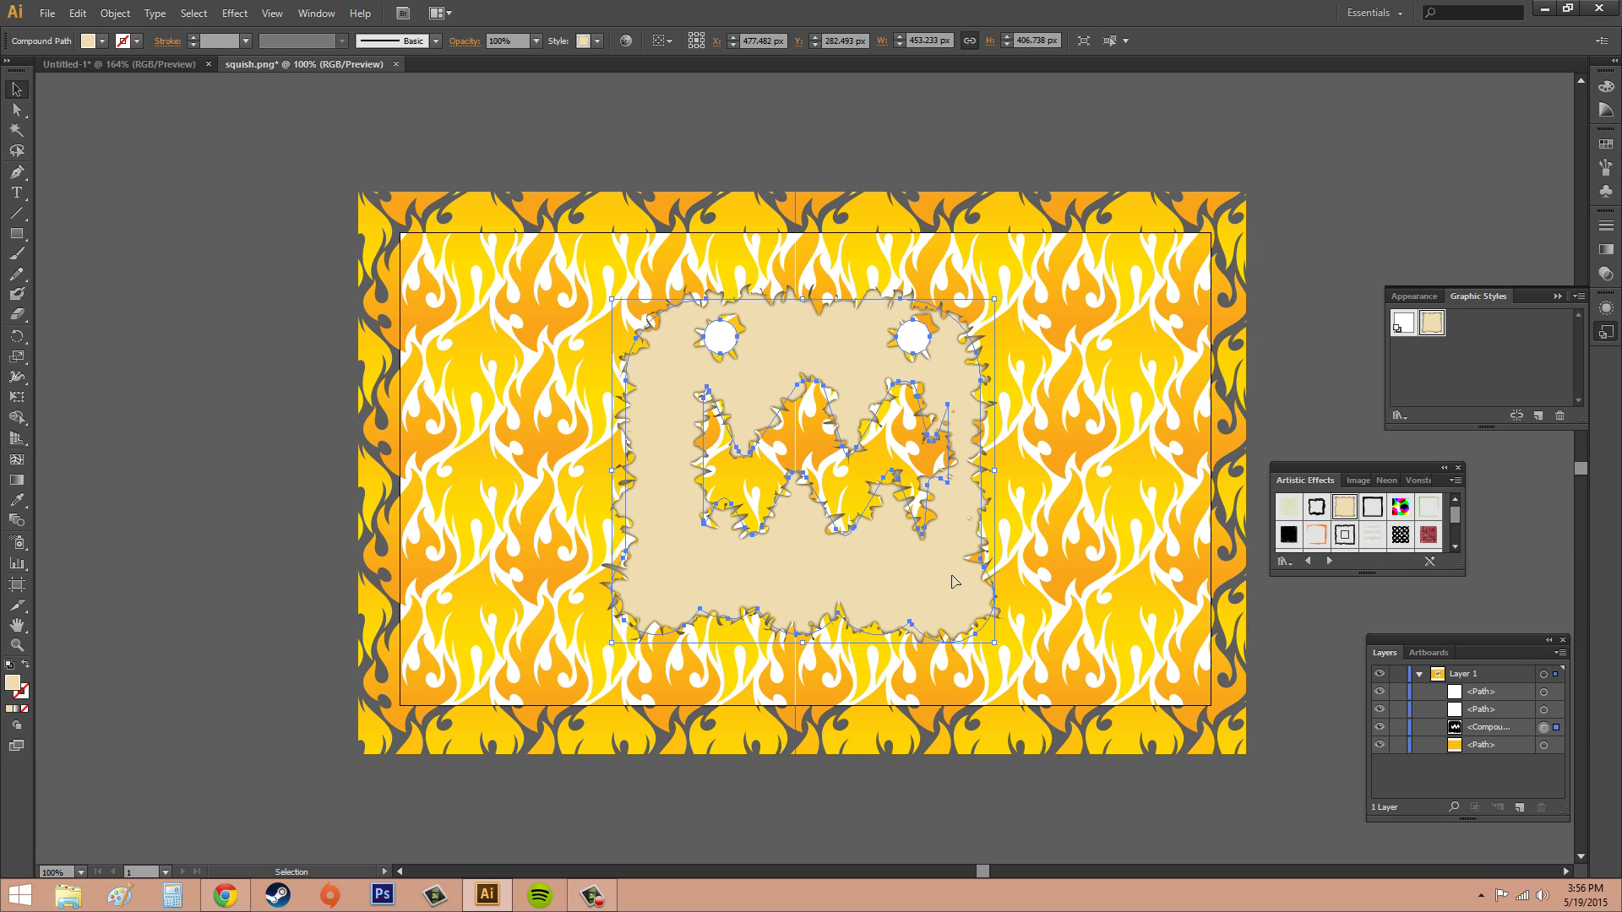
{"action": "scroll", "coordinate": [1402, 529], "scroll_direction": "down", "scroll_amount": 2}
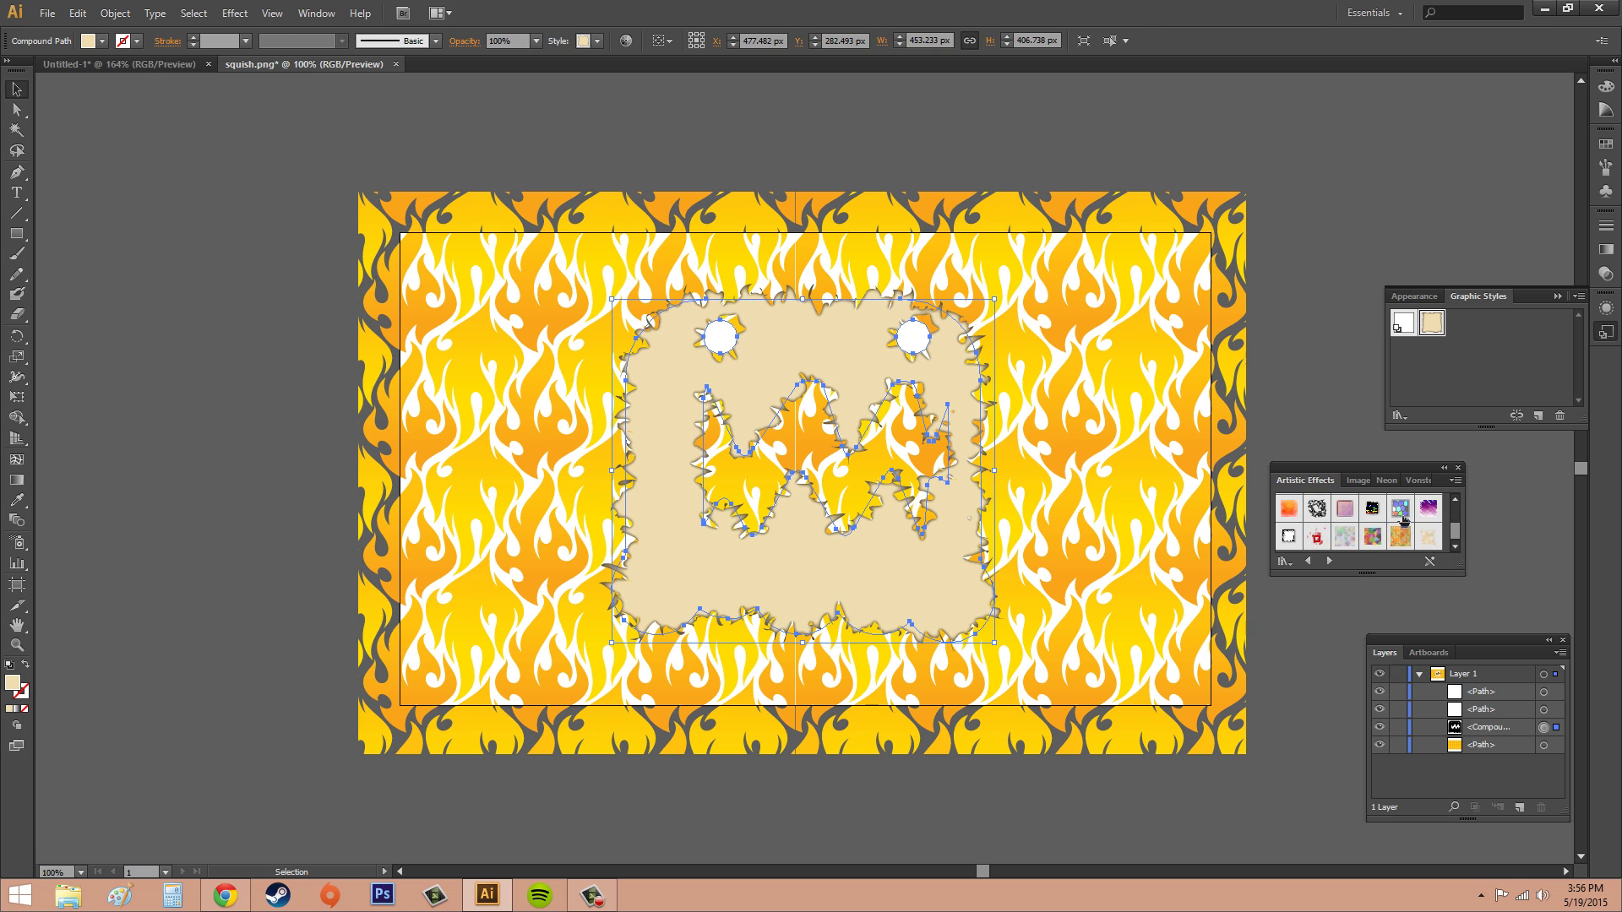
{"action": "left_click", "coordinate": [1401, 516]}
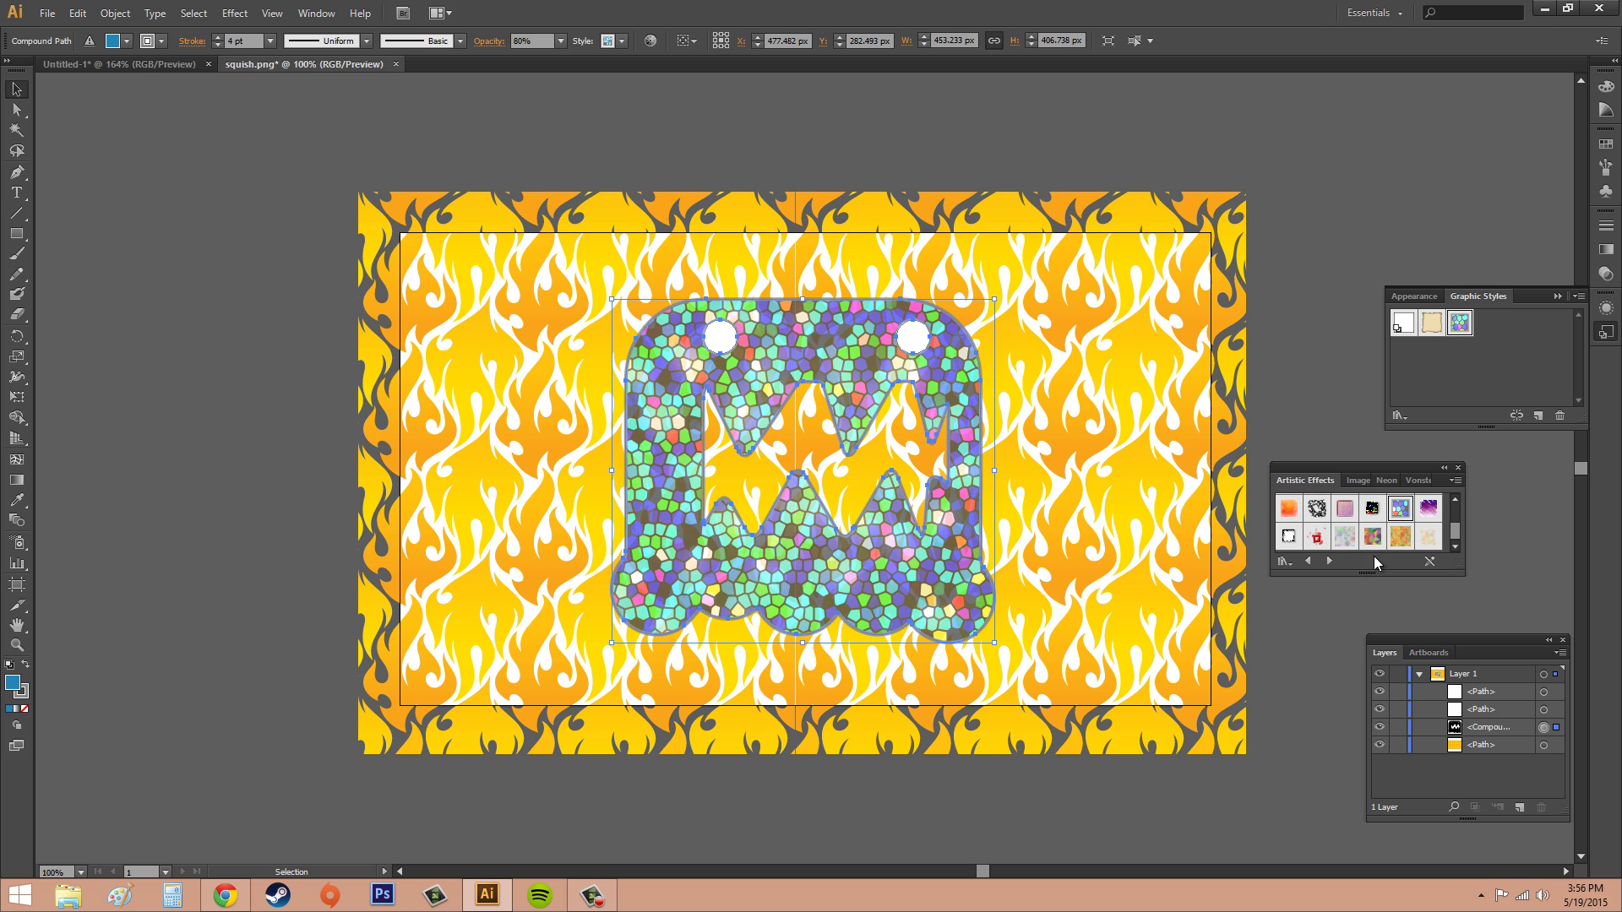
{"action": "left_click", "coordinate": [1349, 539]}
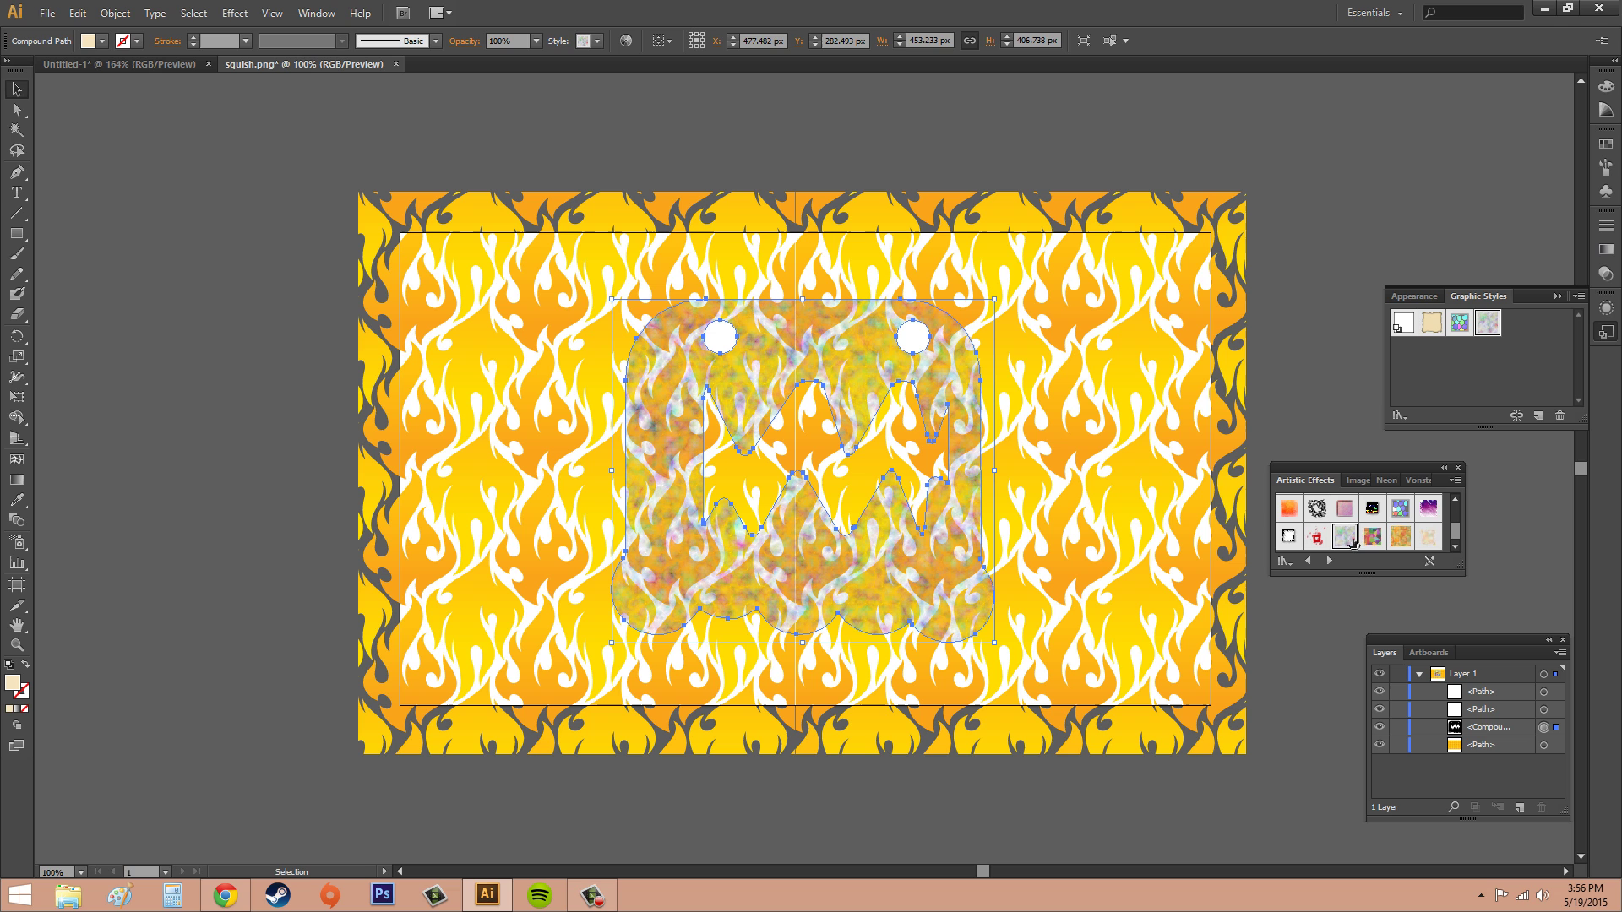
{"action": "left_click", "coordinate": [1399, 536]}
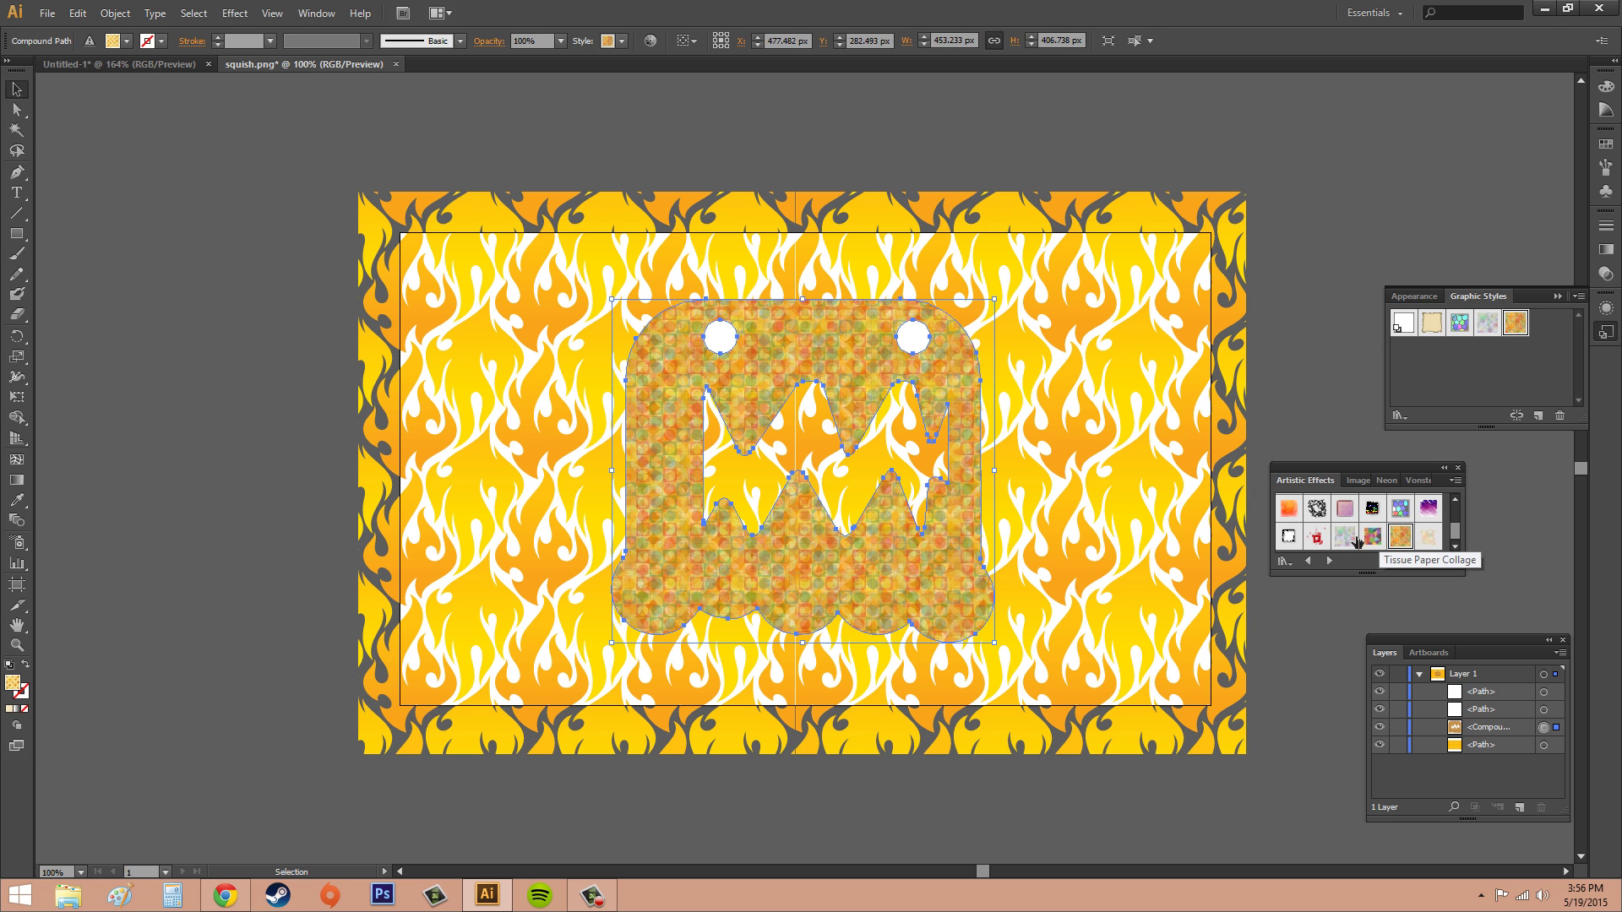
Settle the monster body on the red-orange glowing Artistic Effects style
{"action": "left_click", "coordinate": [1288, 508]}
{"action": "left_click", "coordinate": [1316, 511]}
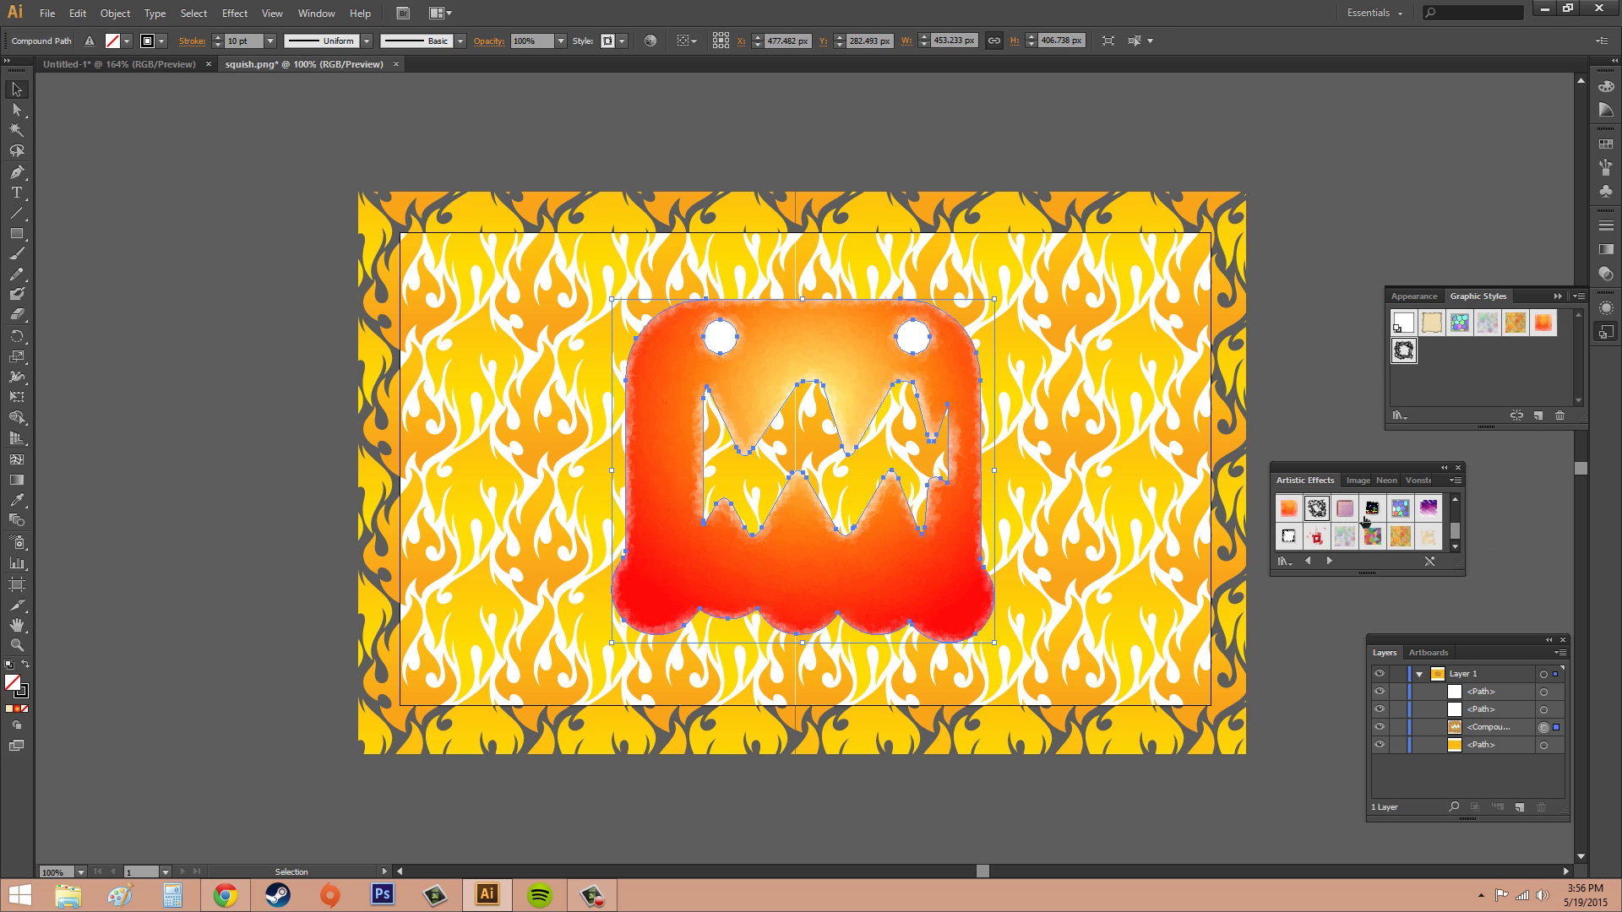
{"action": "left_click", "coordinate": [1288, 509]}
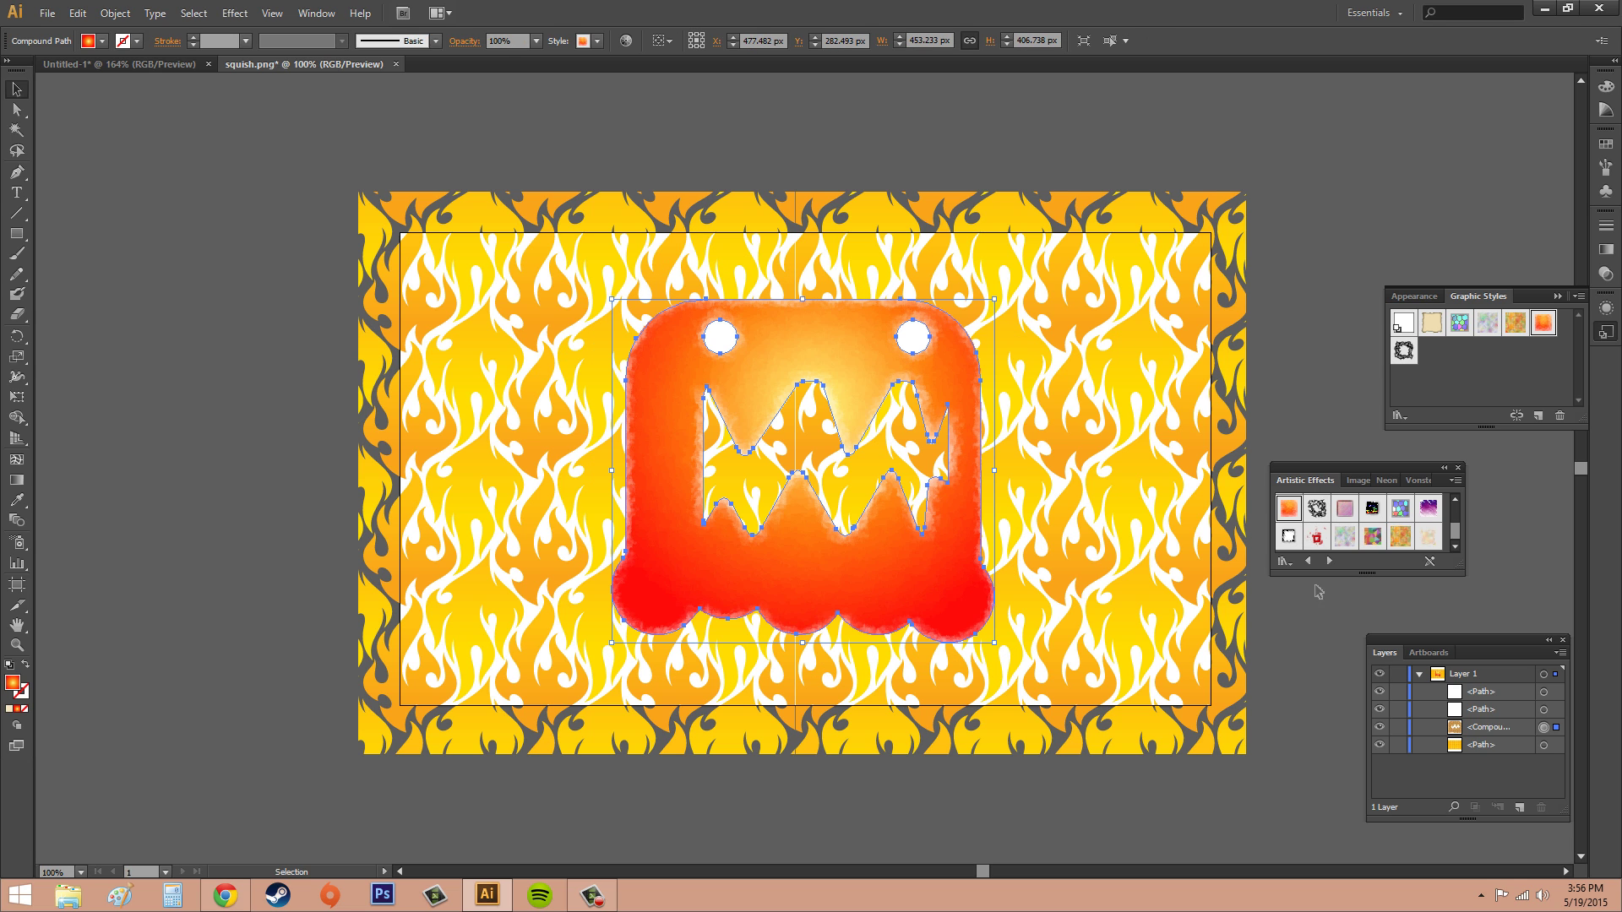
Load the Textures library and give the monster a brick texture
{"action": "left_click", "coordinate": [1285, 561]}
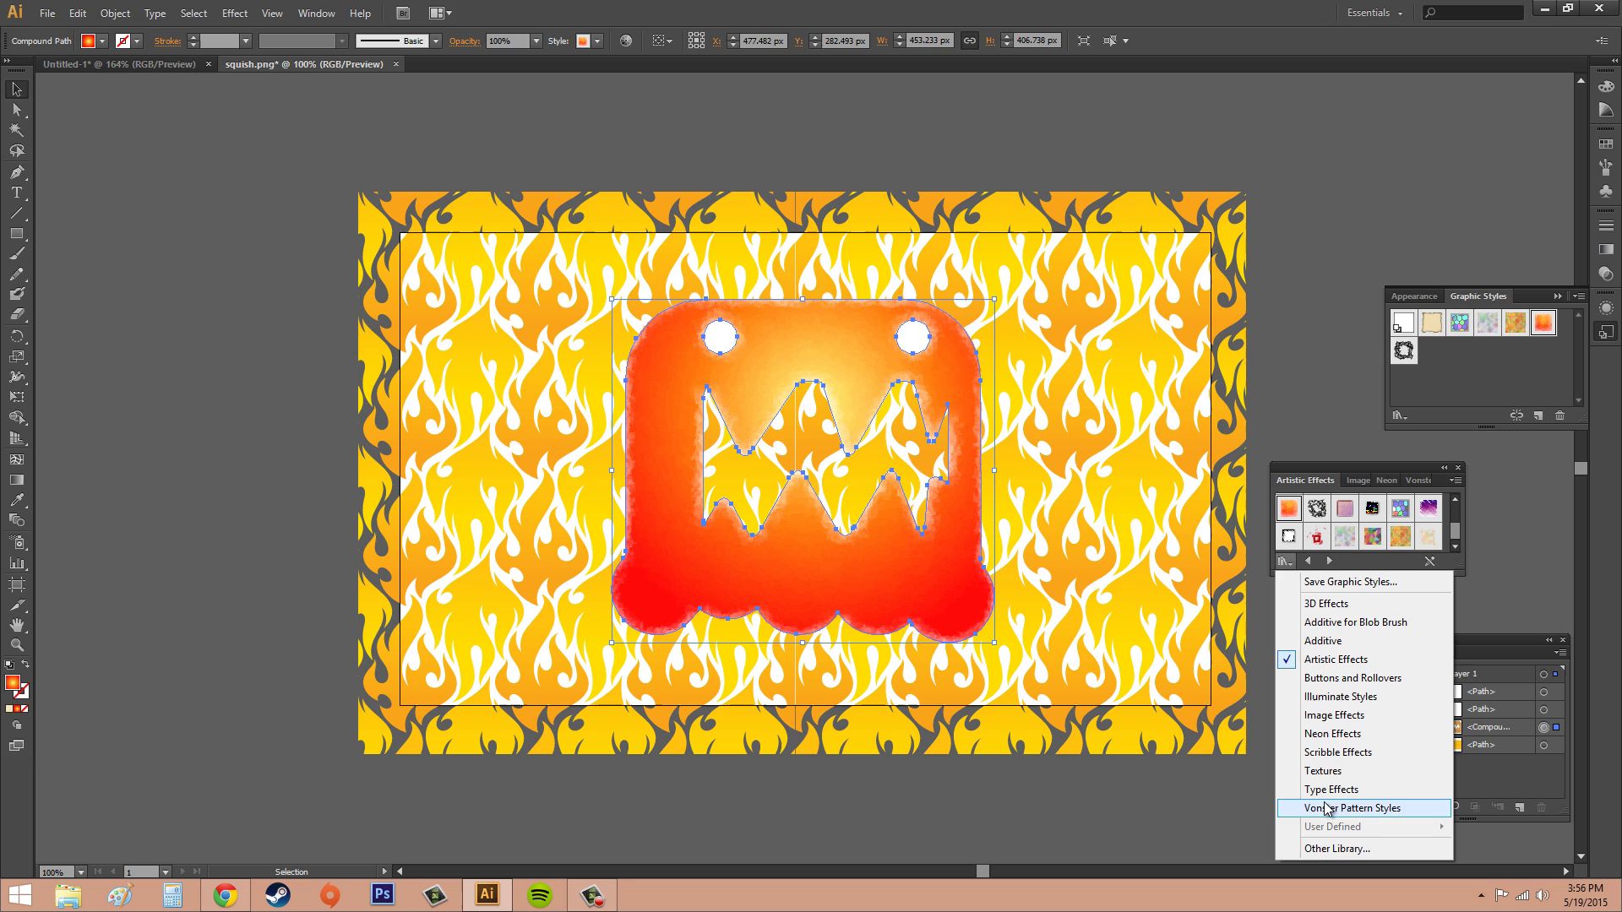
{"action": "left_click", "coordinate": [1338, 772]}
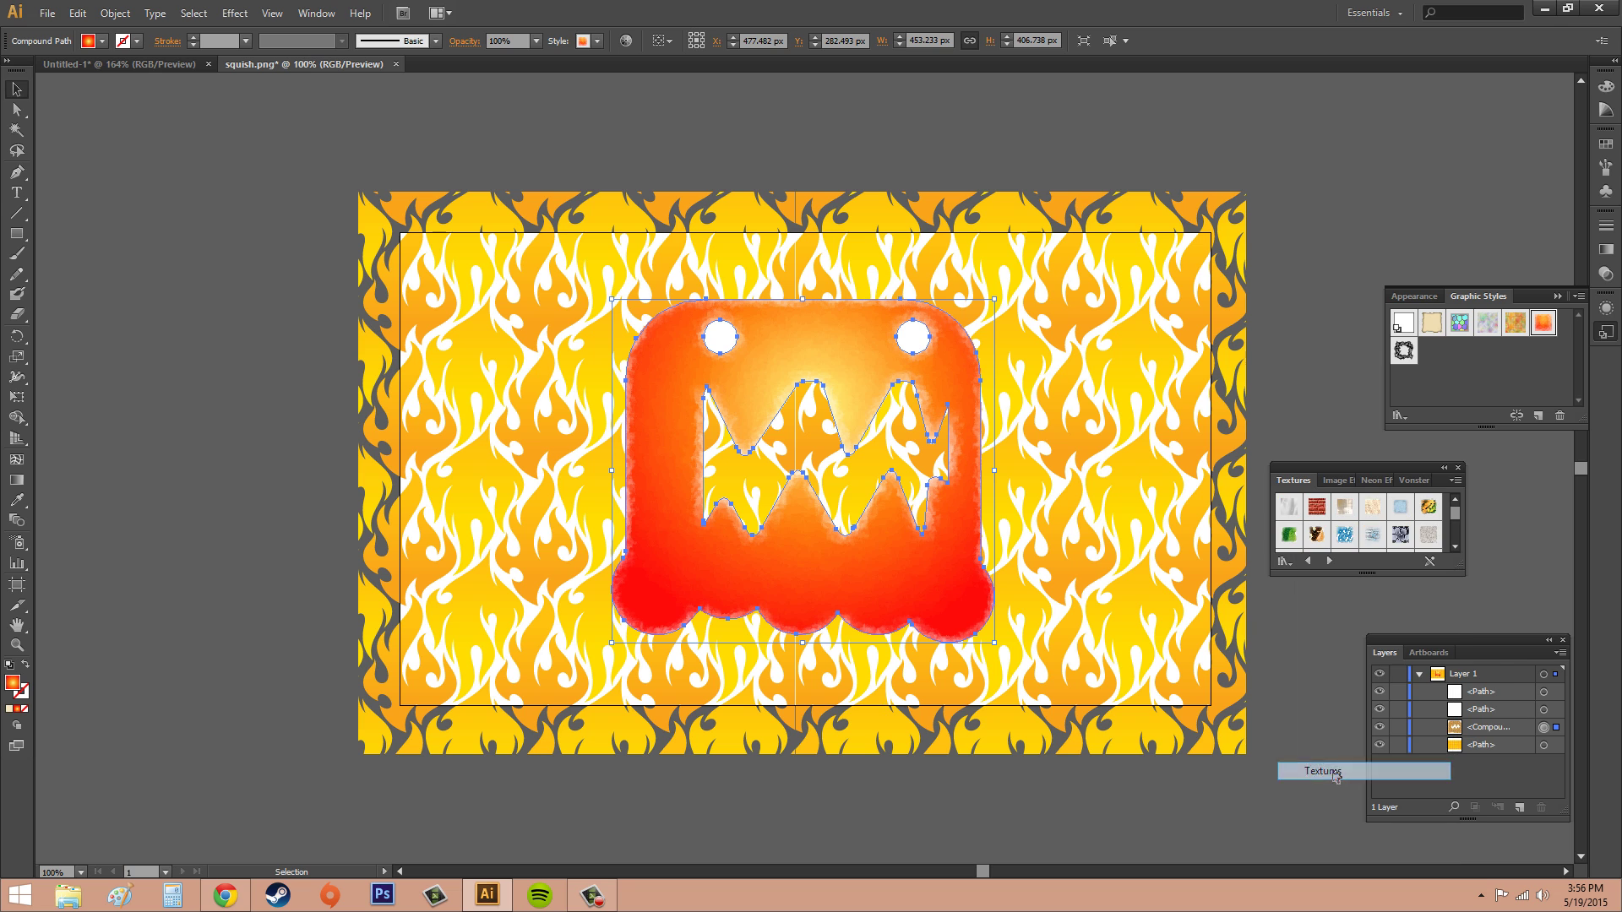
{"action": "left_click", "coordinate": [1317, 507]}
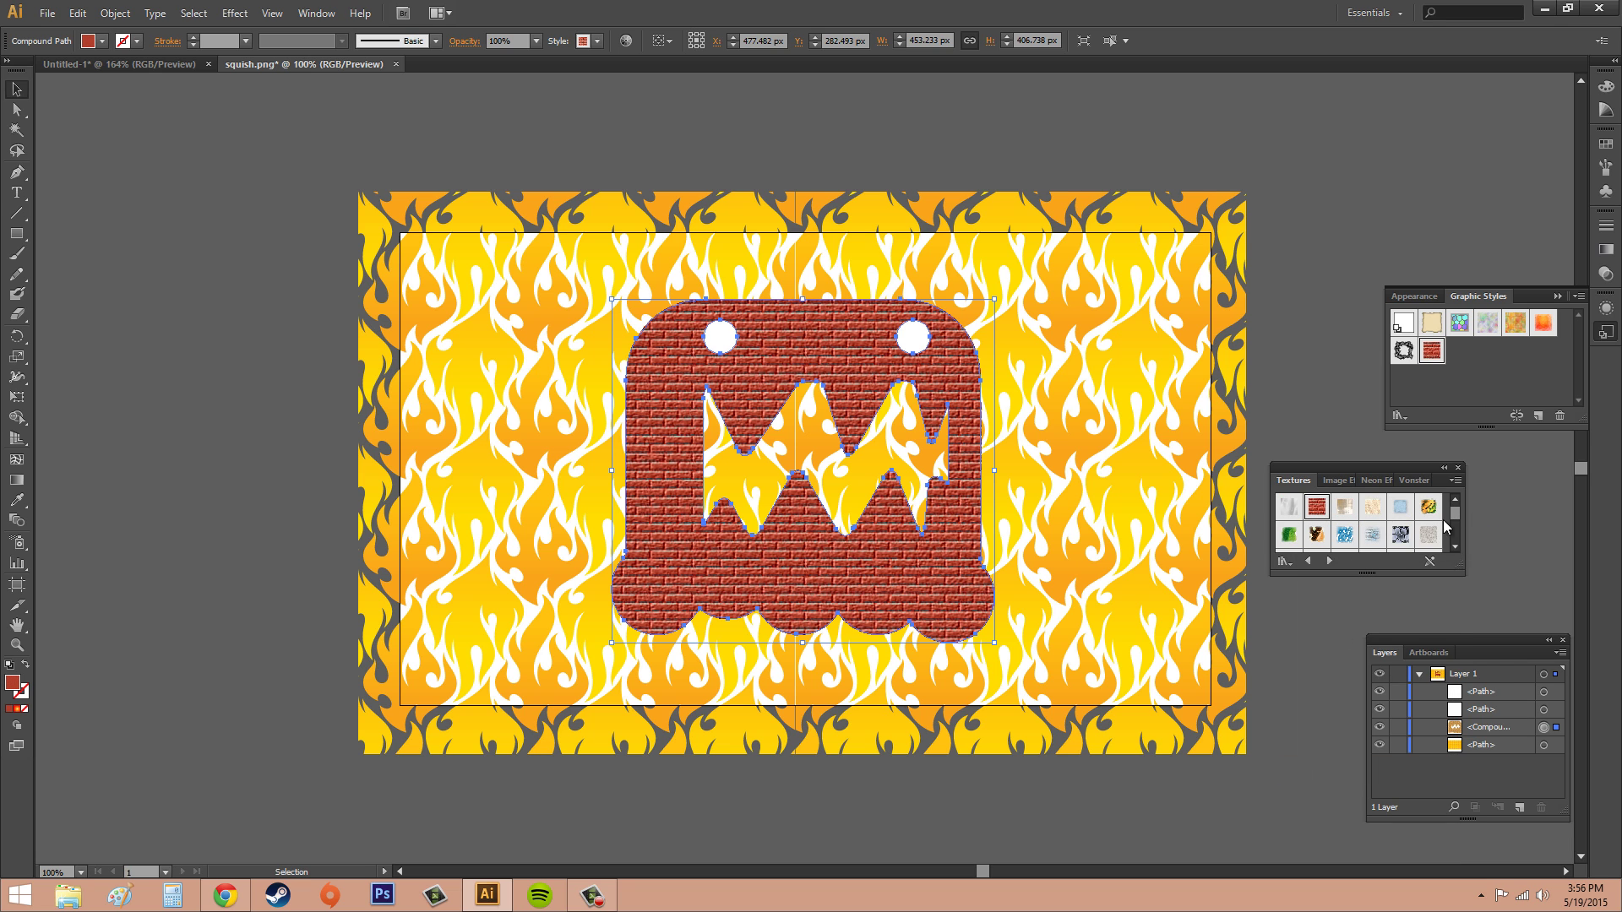
From Vonster Pattern Styles, try Plume 3, blue swirl and green patterns, ending on red-and-gold Coronation 1
{"action": "left_click", "coordinate": [1285, 561]}
{"action": "left_click", "coordinate": [1352, 809]}
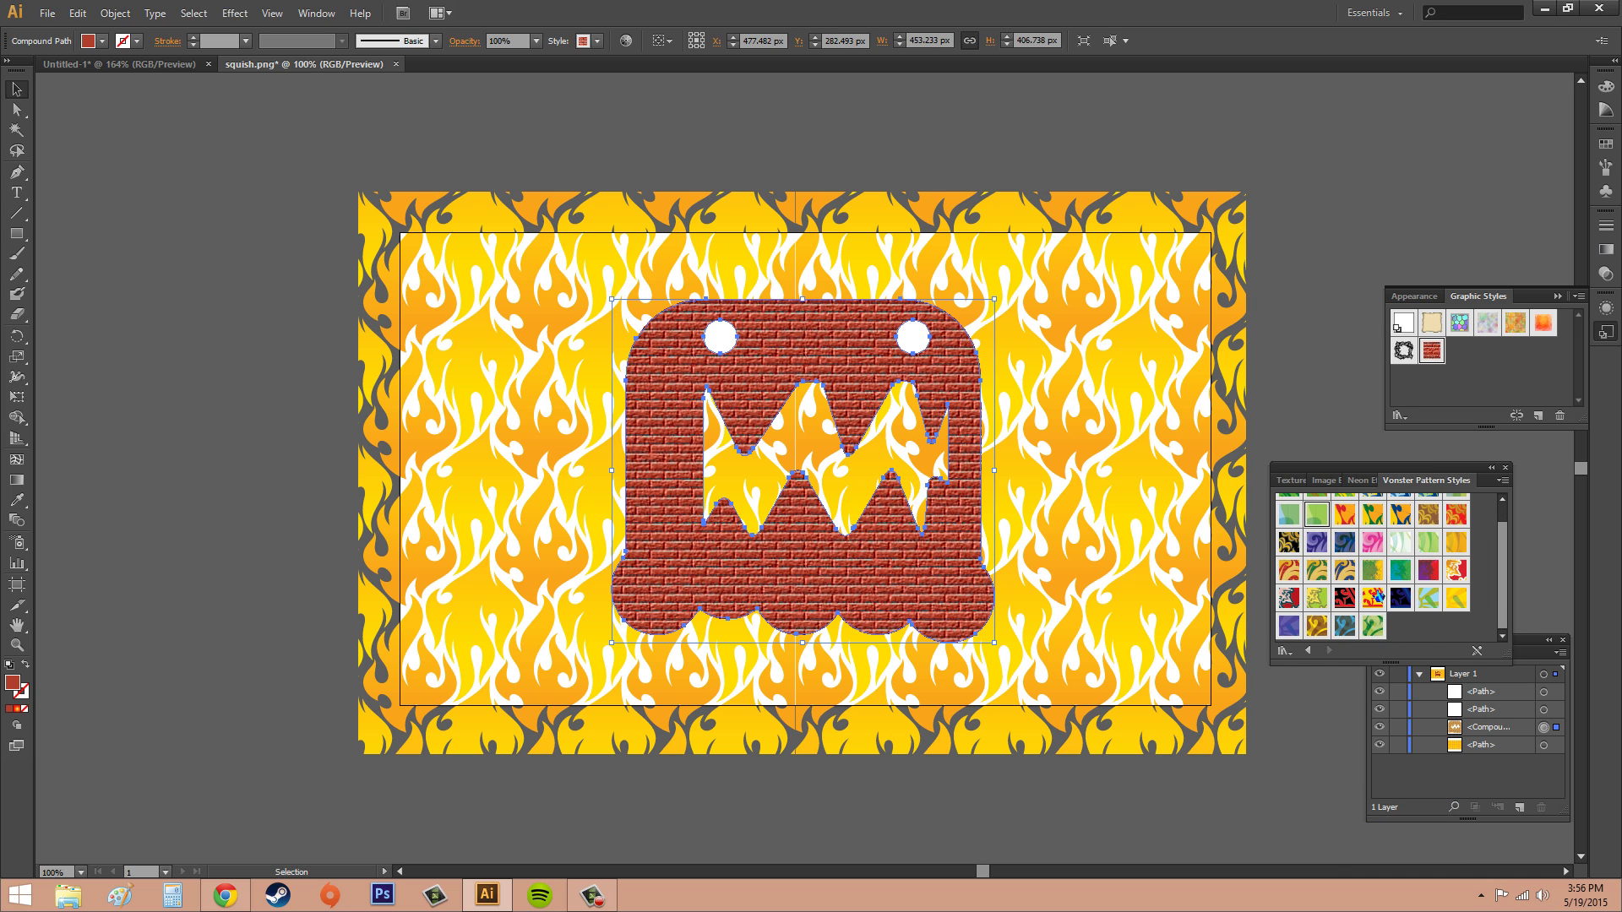
{"action": "scroll", "coordinate": [1364, 595], "scroll_direction": "up", "scroll_amount": 1}
{"action": "left_click", "coordinate": [1373, 564]}
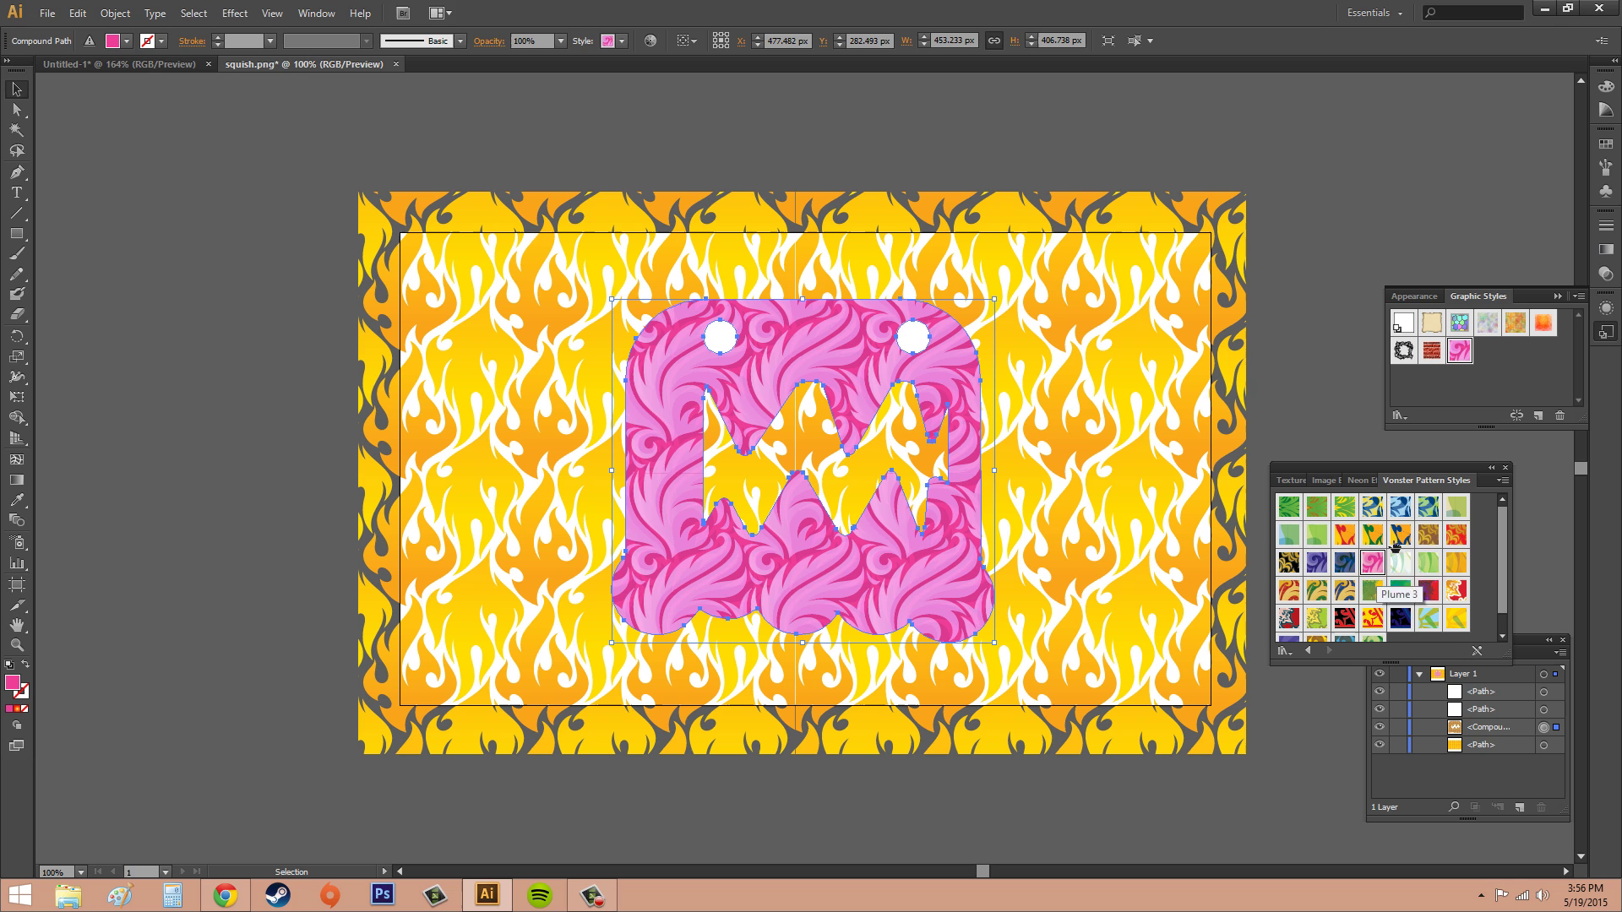
{"action": "left_click", "coordinate": [1401, 506]}
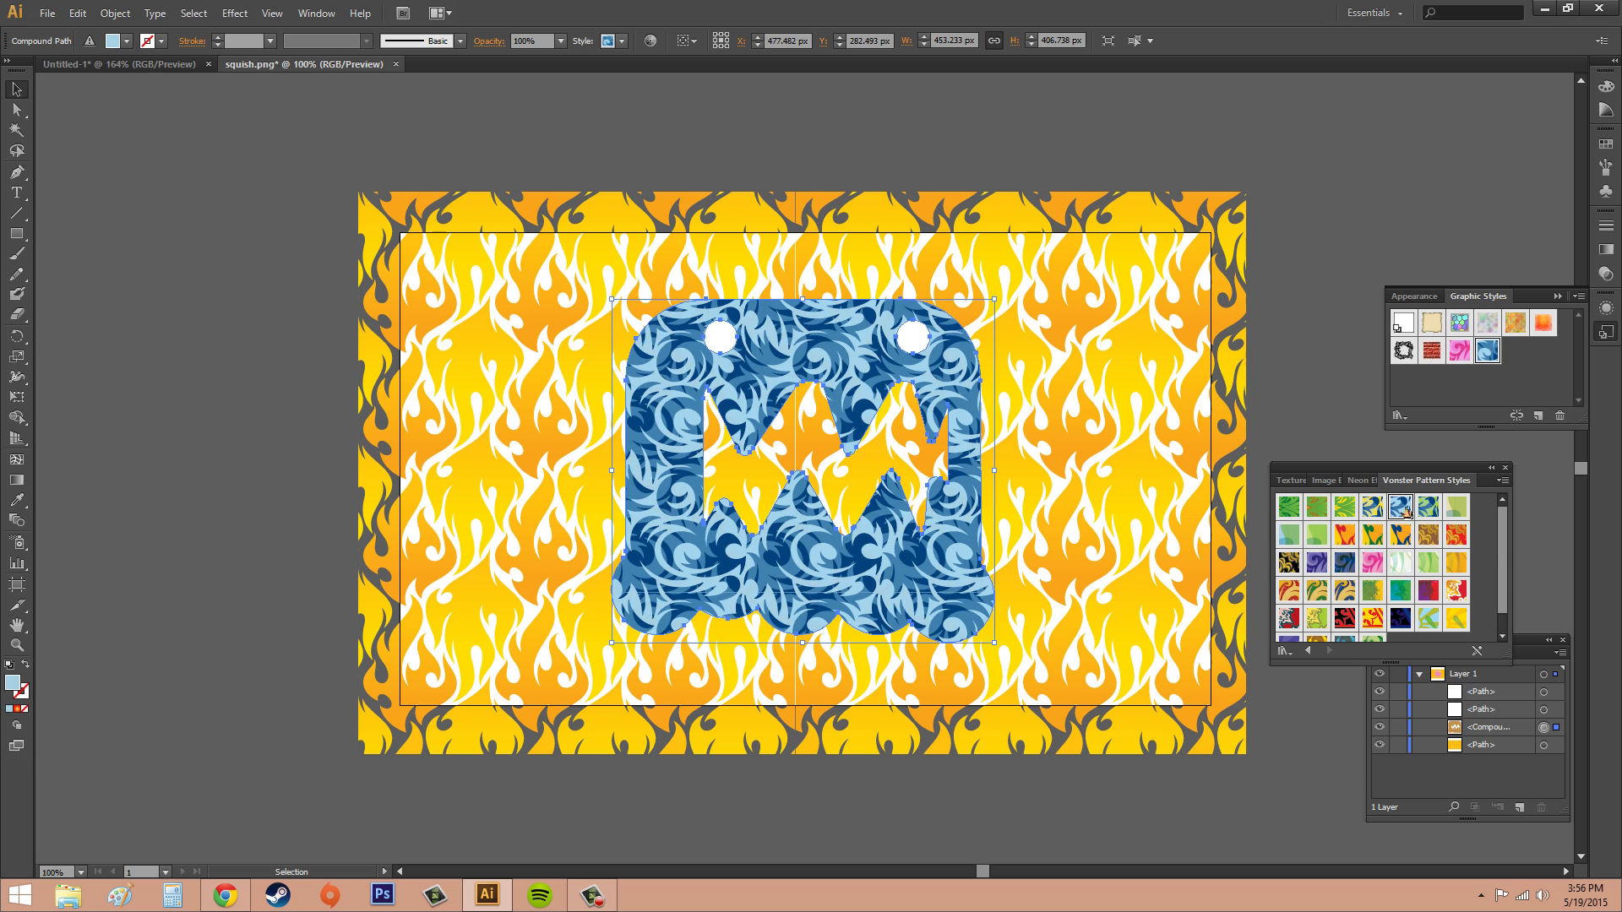
{"action": "left_click", "coordinate": [1316, 507]}
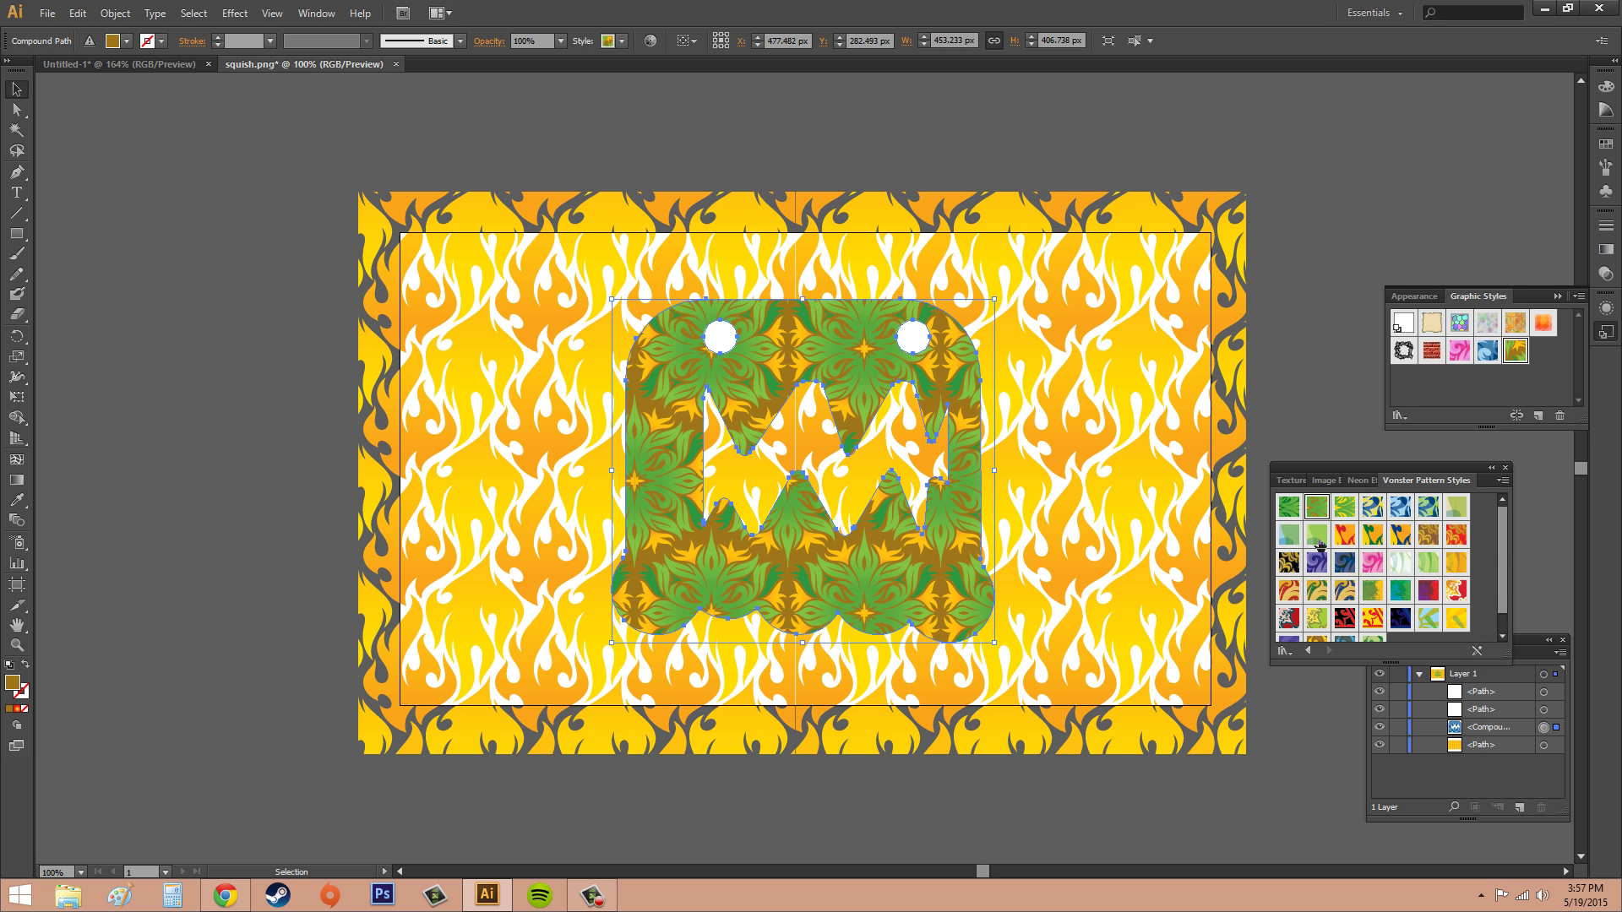
{"action": "left_click", "coordinate": [1456, 537]}
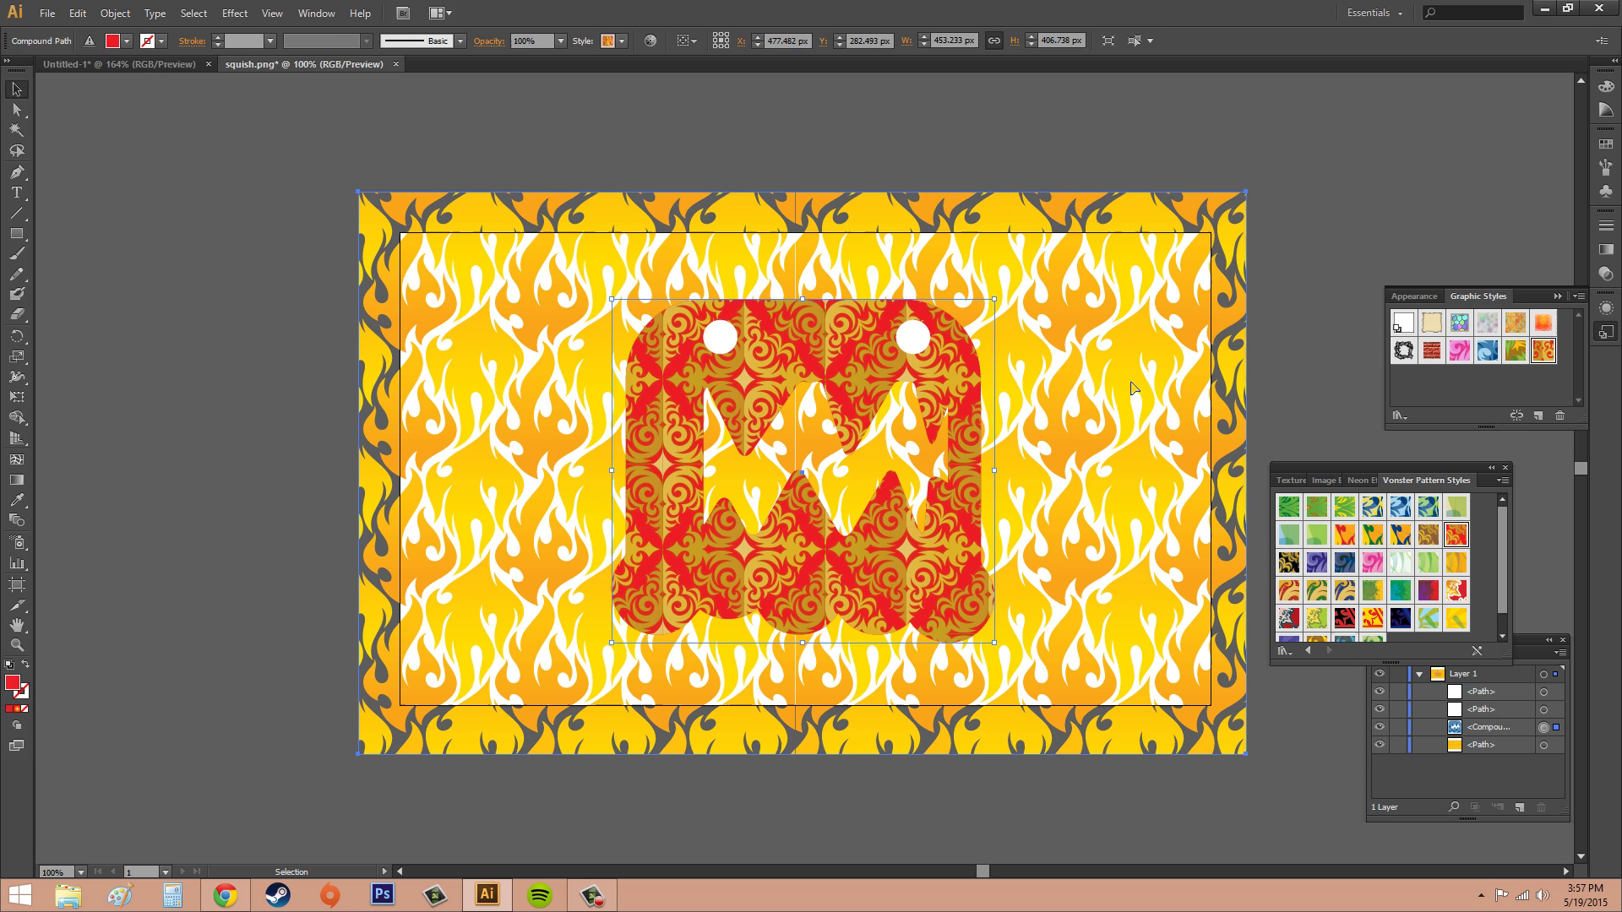
Give the right eye a blue gem style and the left eye a mosaic gem style
{"action": "left_click", "coordinate": [925, 336]}
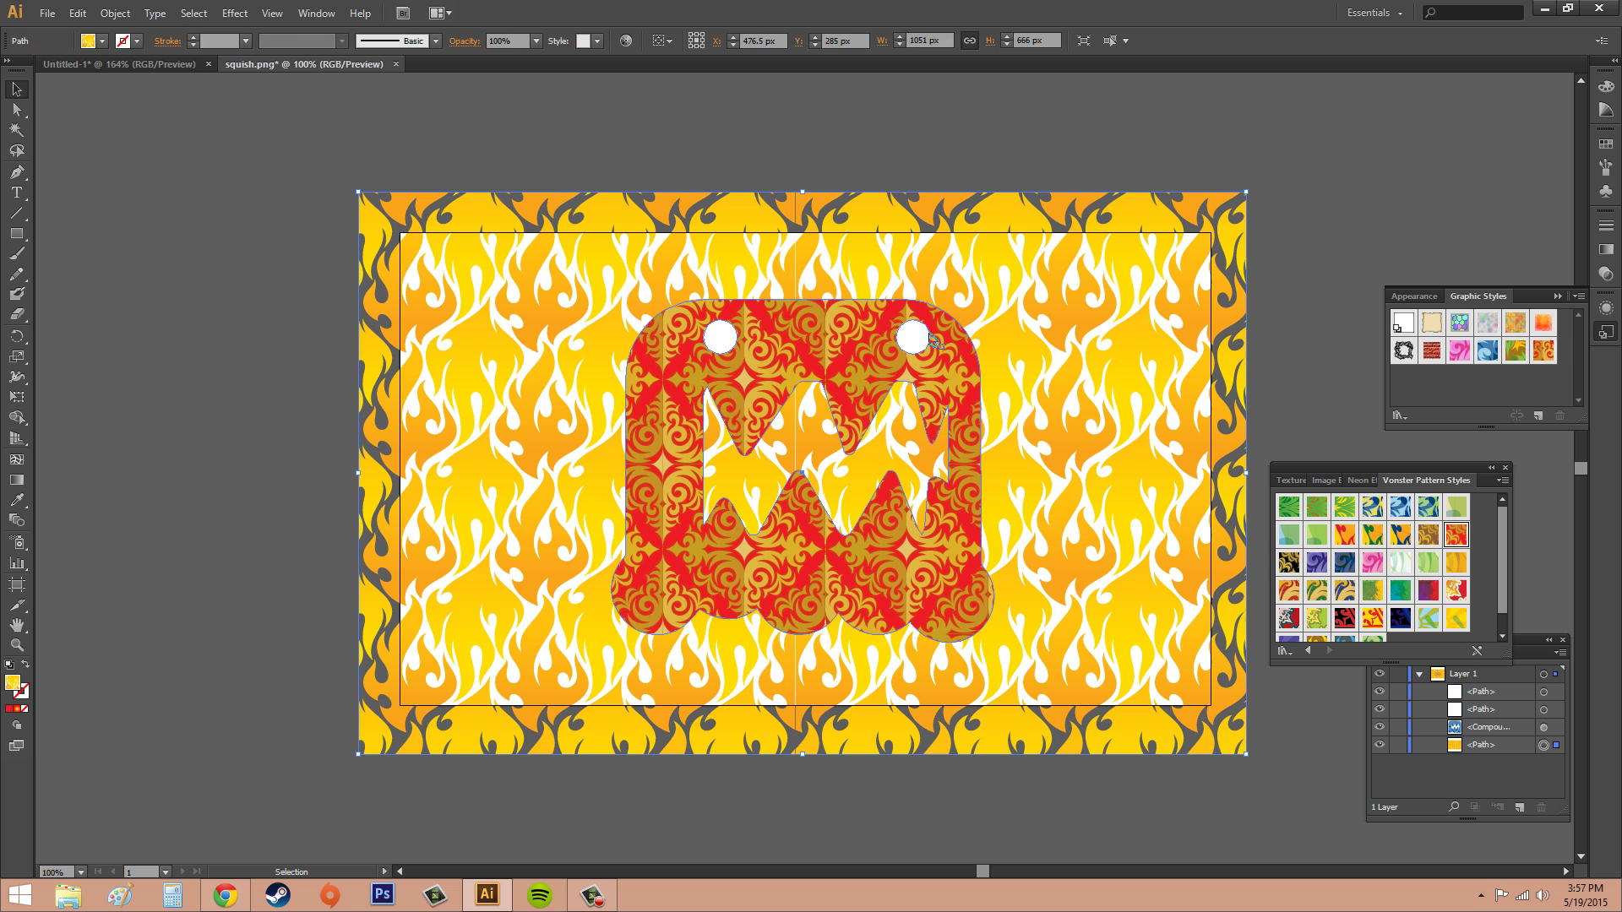
{"action": "left_click", "coordinate": [1485, 355]}
{"action": "left_click", "coordinate": [719, 336]}
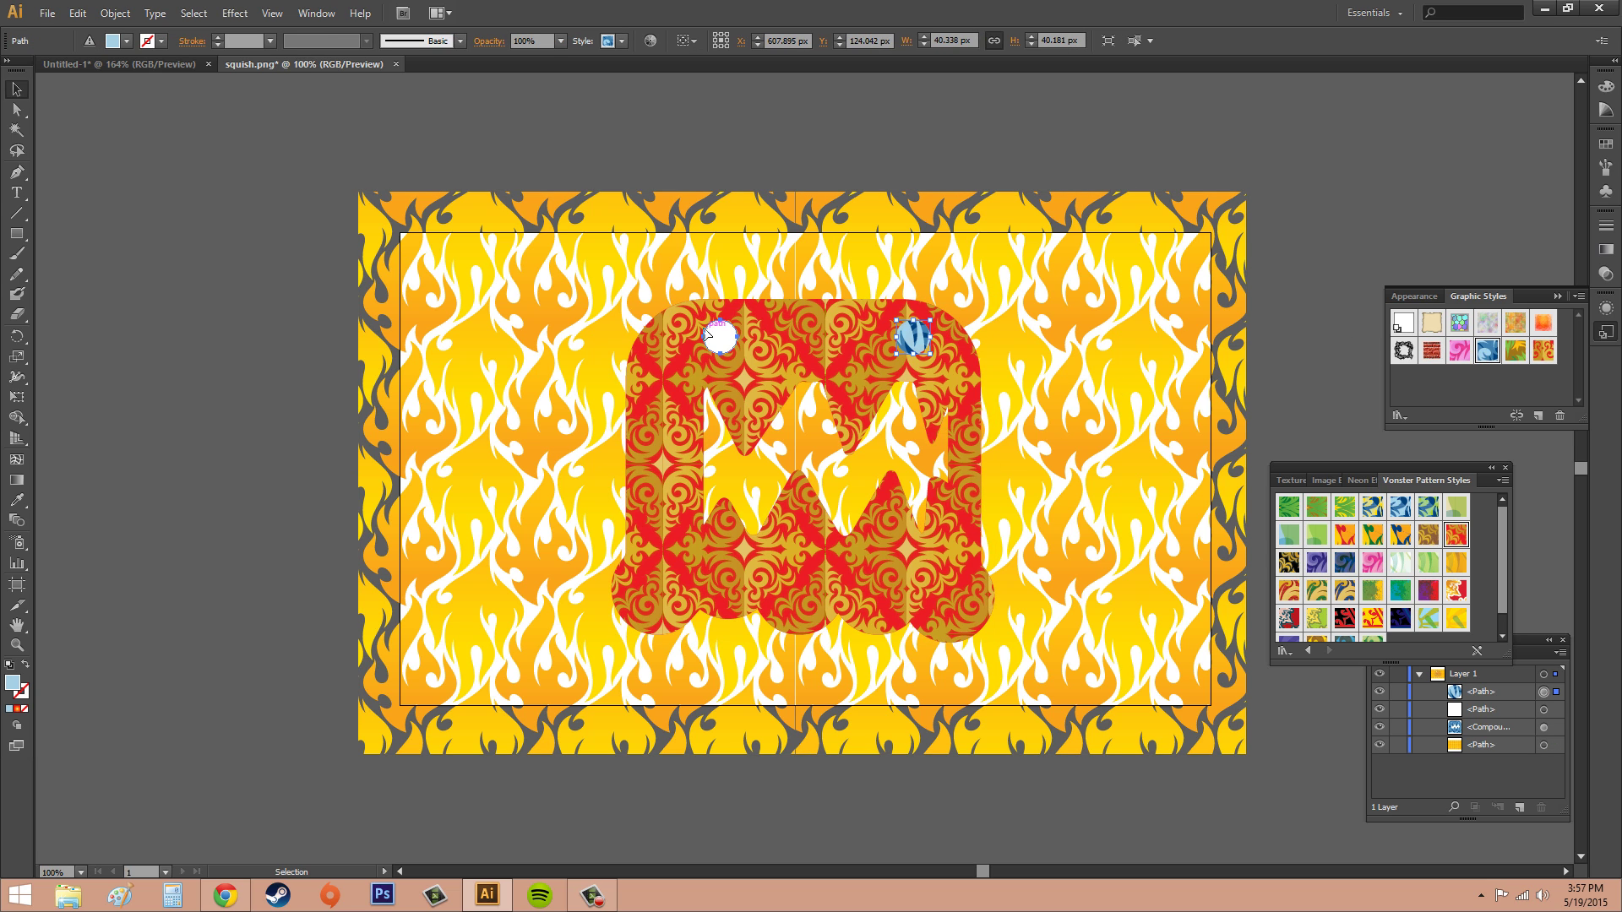
{"action": "left_click", "coordinate": [1459, 322]}
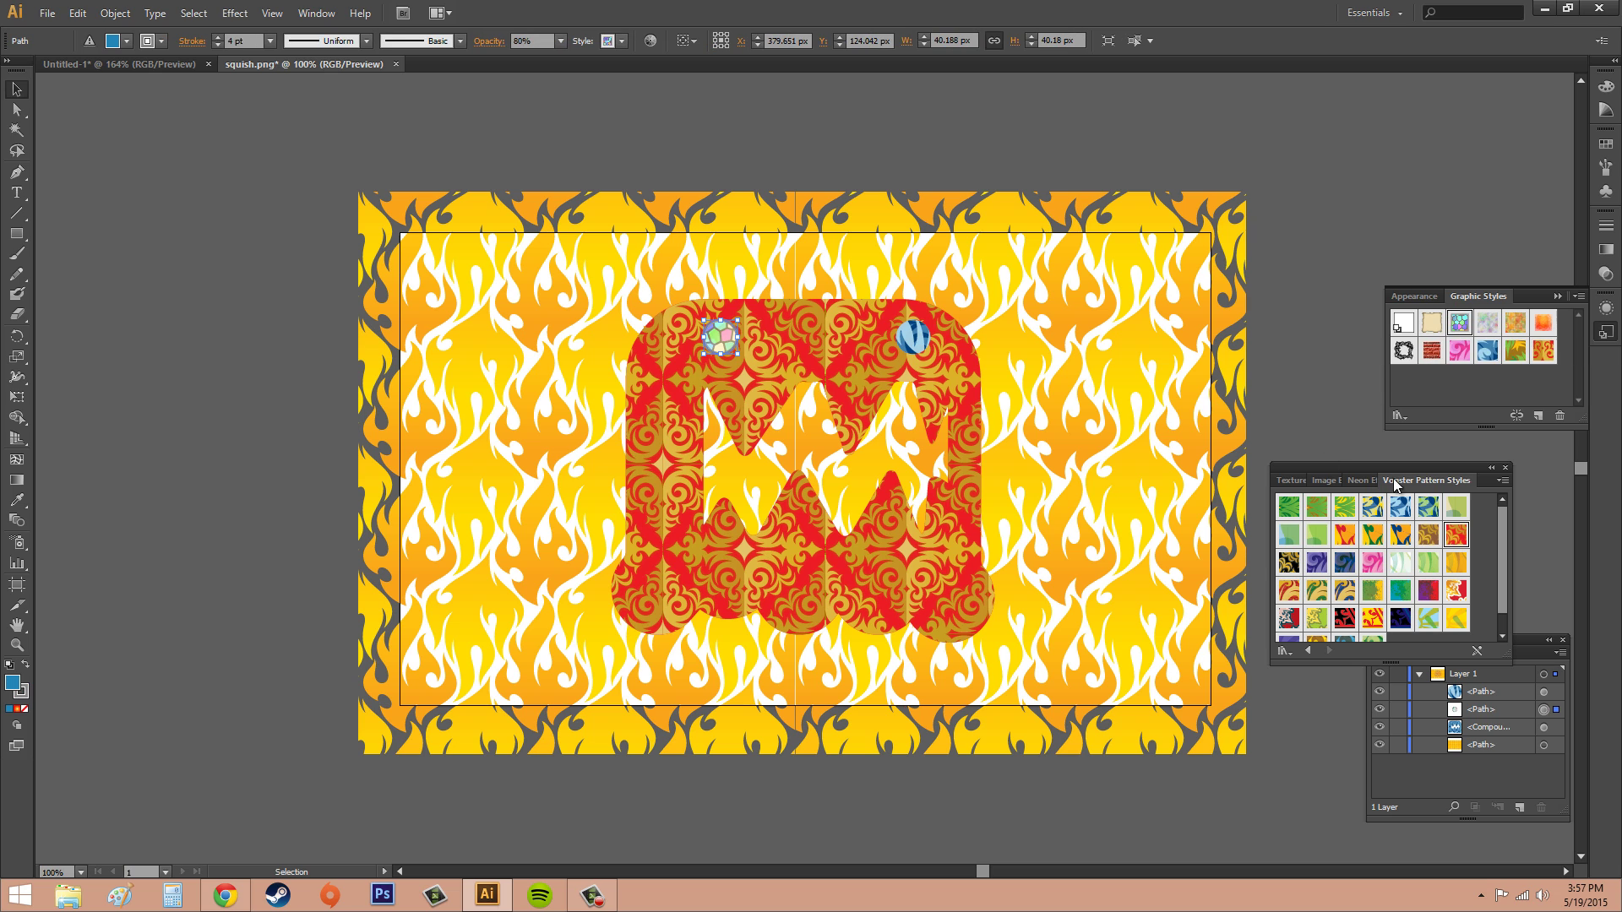
Move the pattern library, browse its Neon Effects styles, then close the floating library
{"action": "left_click_drag", "start_coordinate": [1347, 471], "coordinate": [1304, 492]}
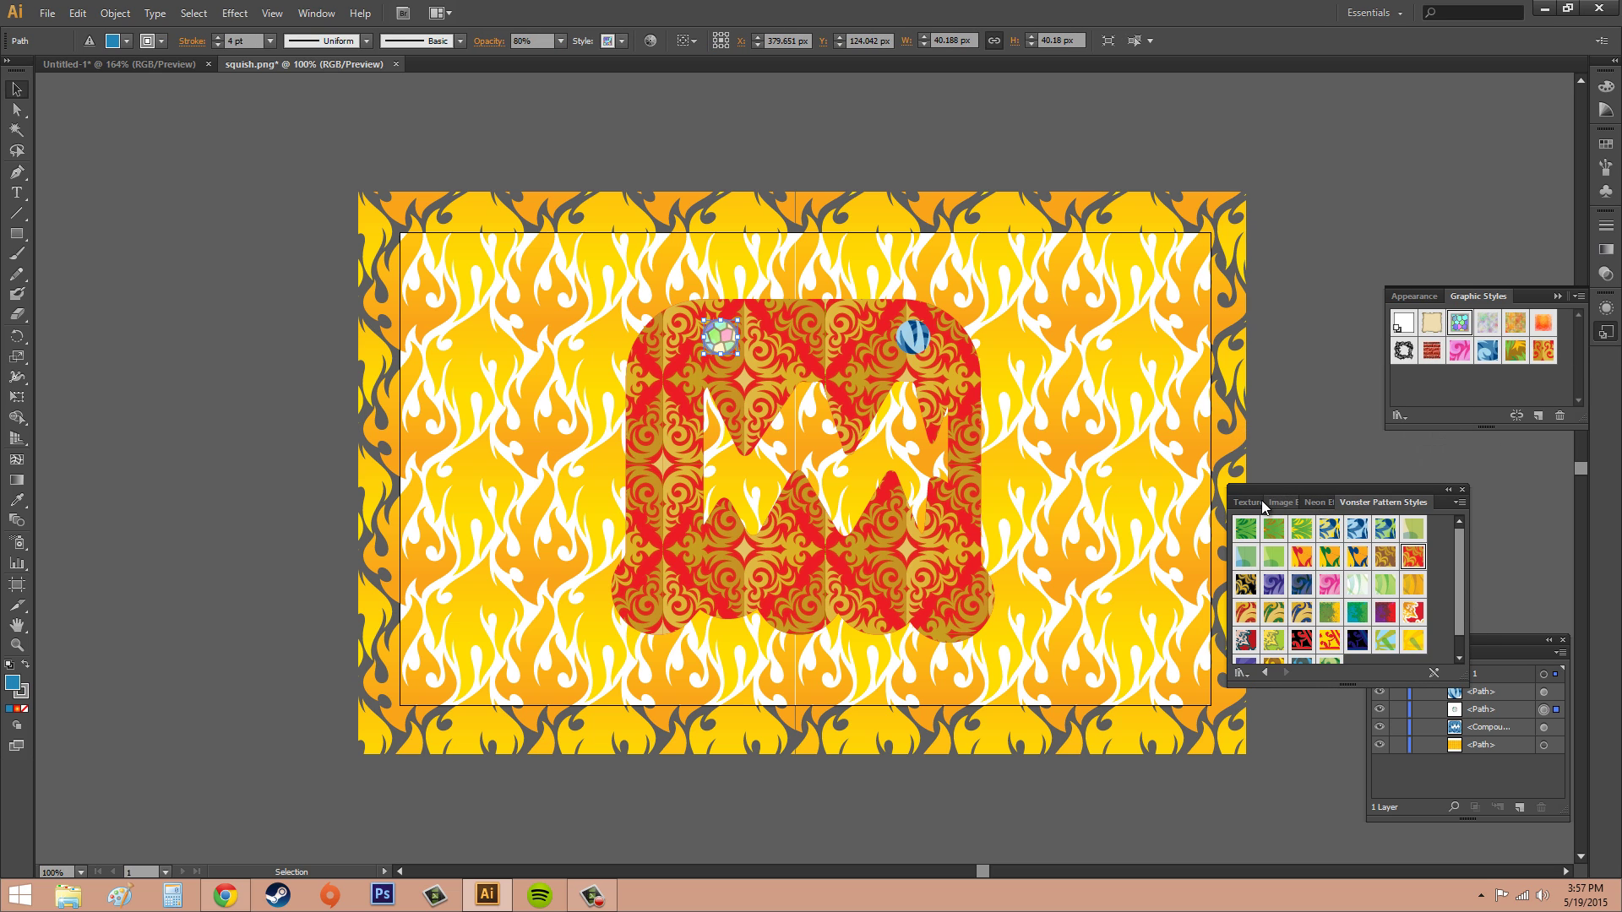
{"action": "left_click", "coordinate": [1280, 502]}
{"action": "left_click", "coordinate": [1317, 503]}
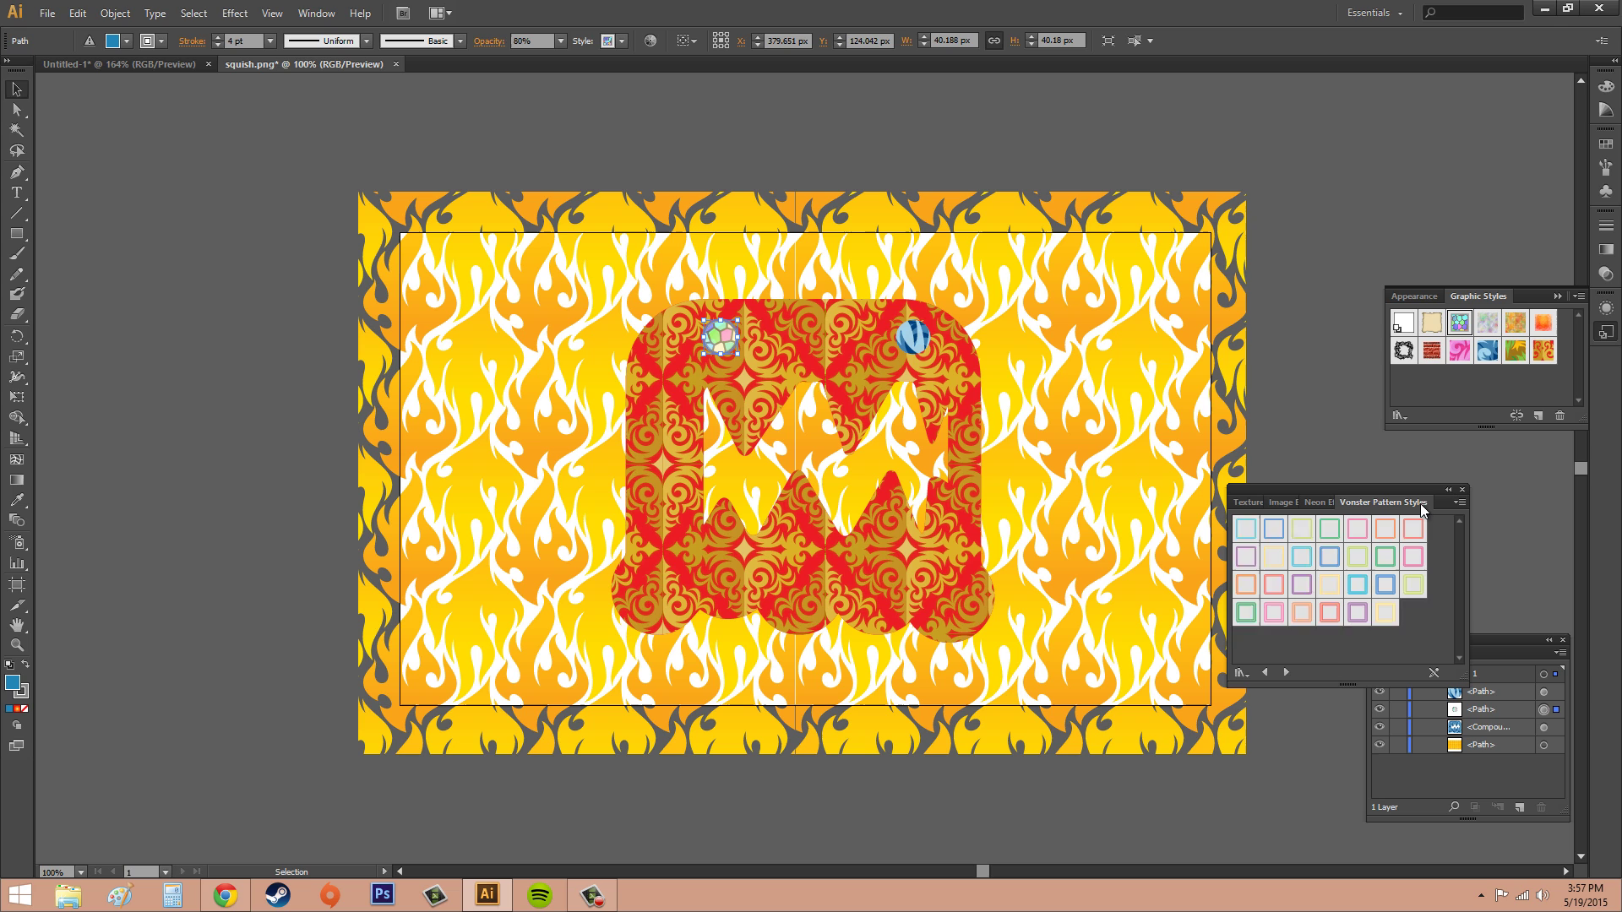
{"action": "left_click", "coordinate": [1463, 489]}
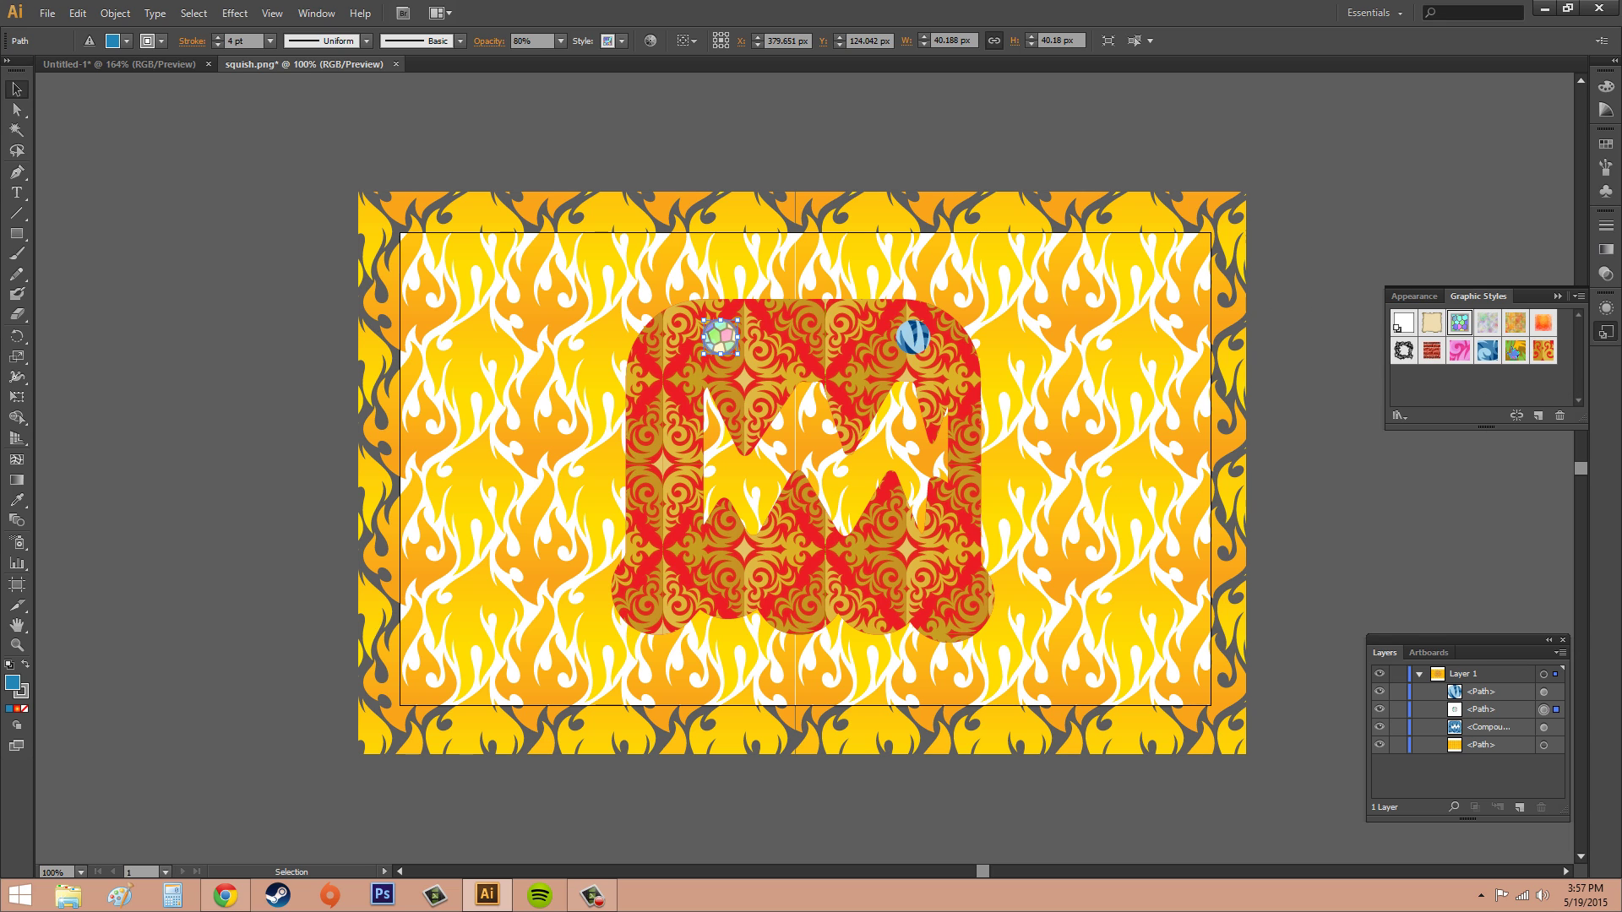
Try the blue swirl, green leaf and flame pattern styles on the eye, then deselect it
{"action": "left_click", "coordinate": [1485, 356]}
{"action": "left_click", "coordinate": [1516, 351]}
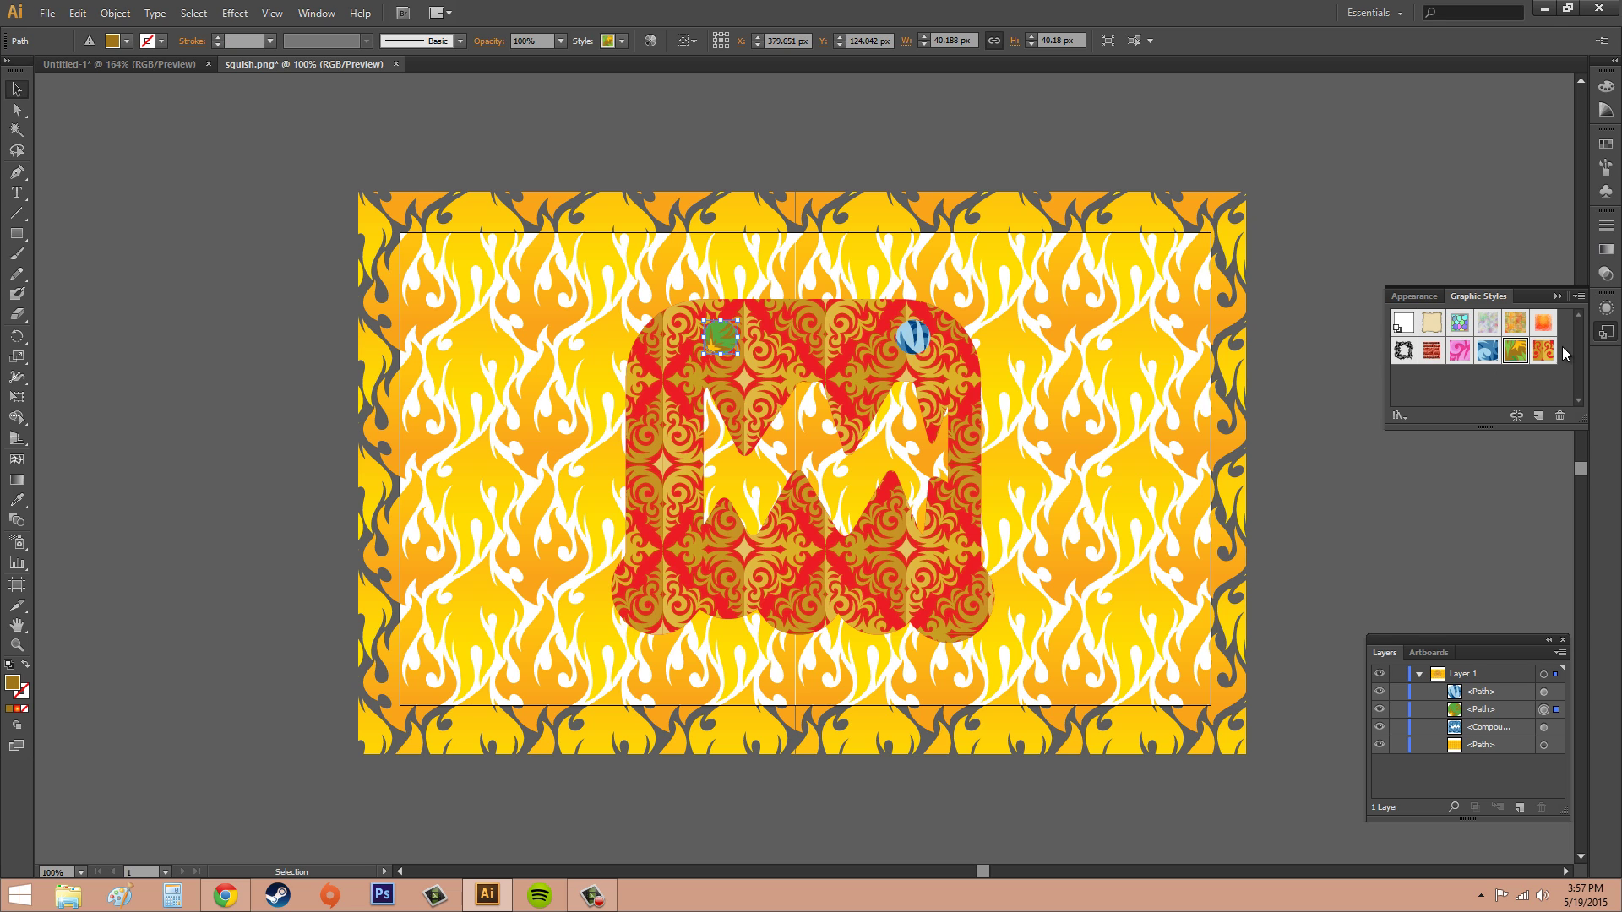
{"action": "left_click", "coordinate": [1543, 350]}
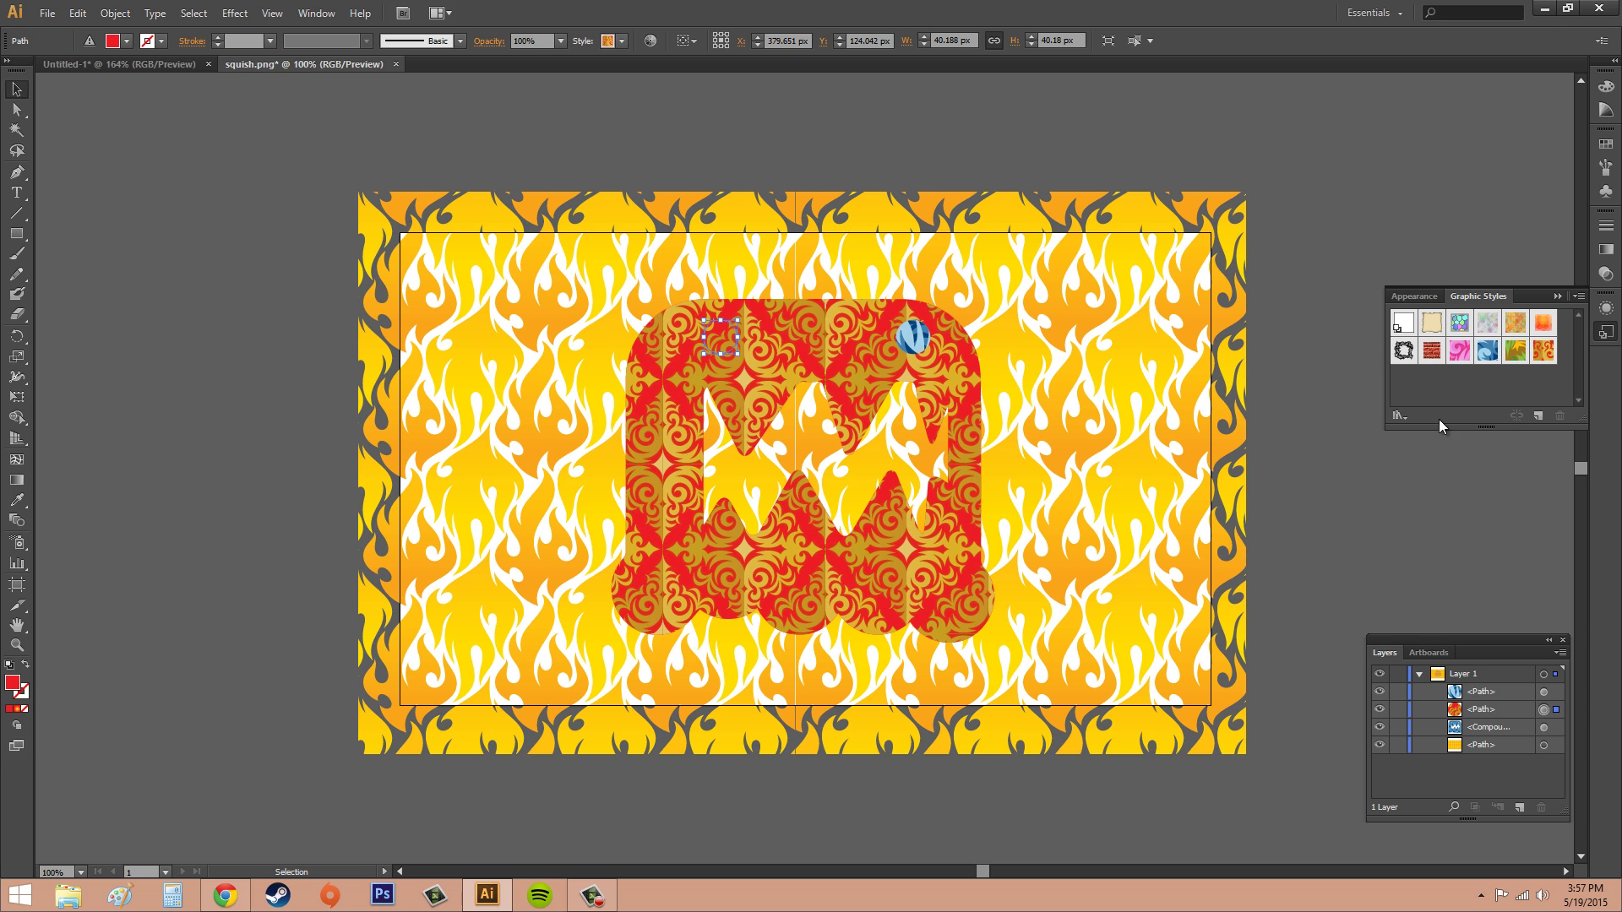
{"action": "left_click", "coordinate": [912, 337]}
{"action": "left_click", "coordinate": [1543, 350]}
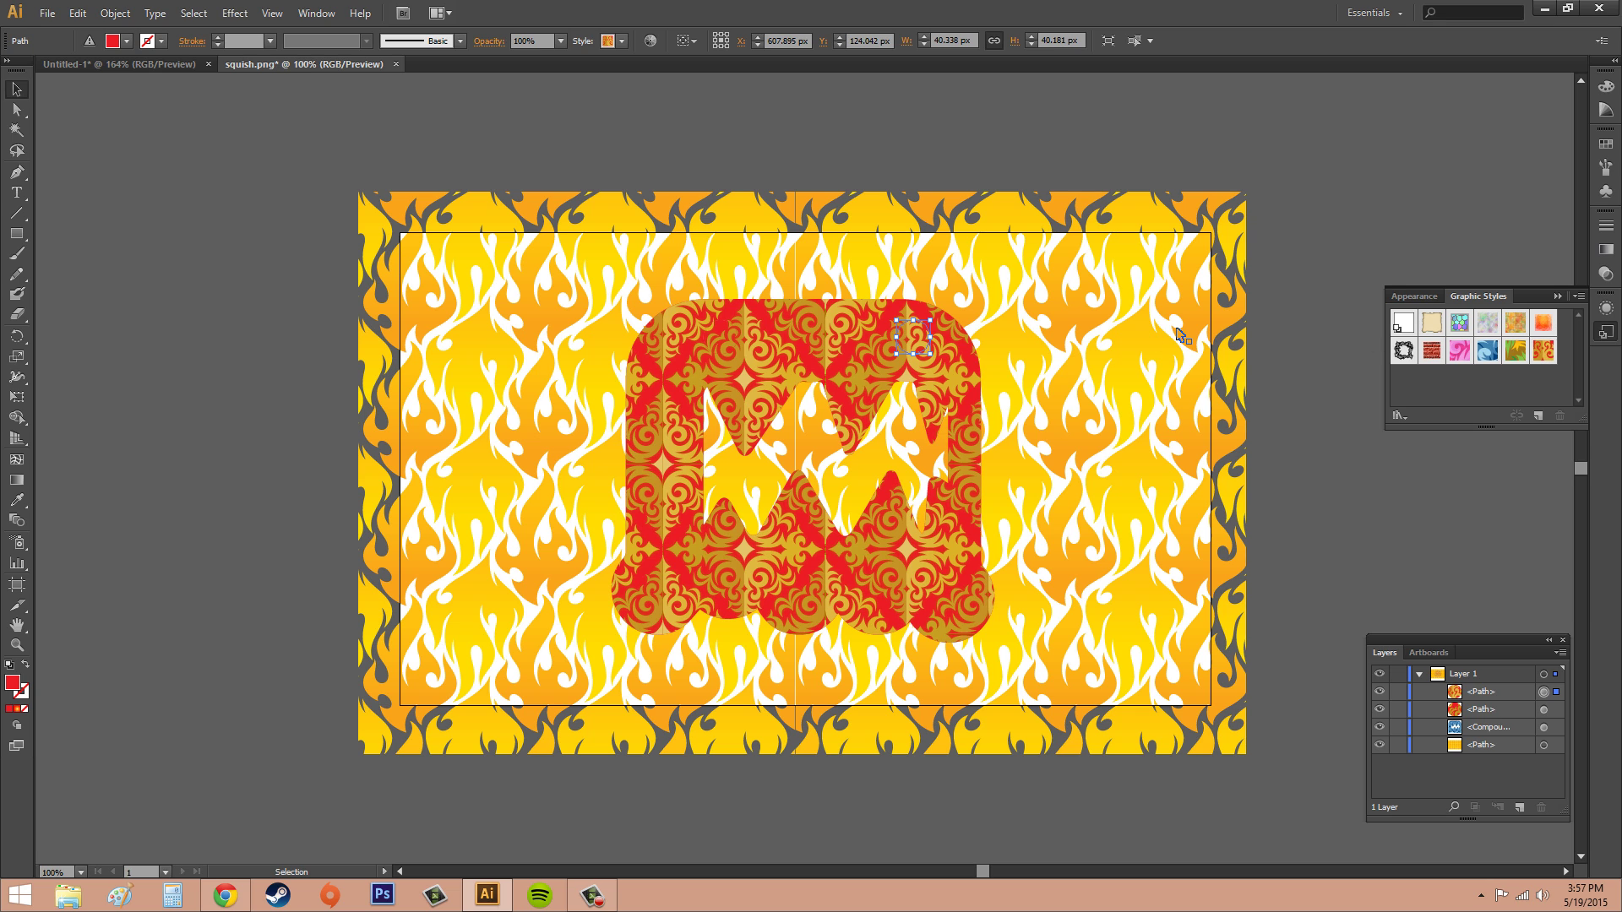
{"action": "left_click", "coordinate": [1419, 245]}
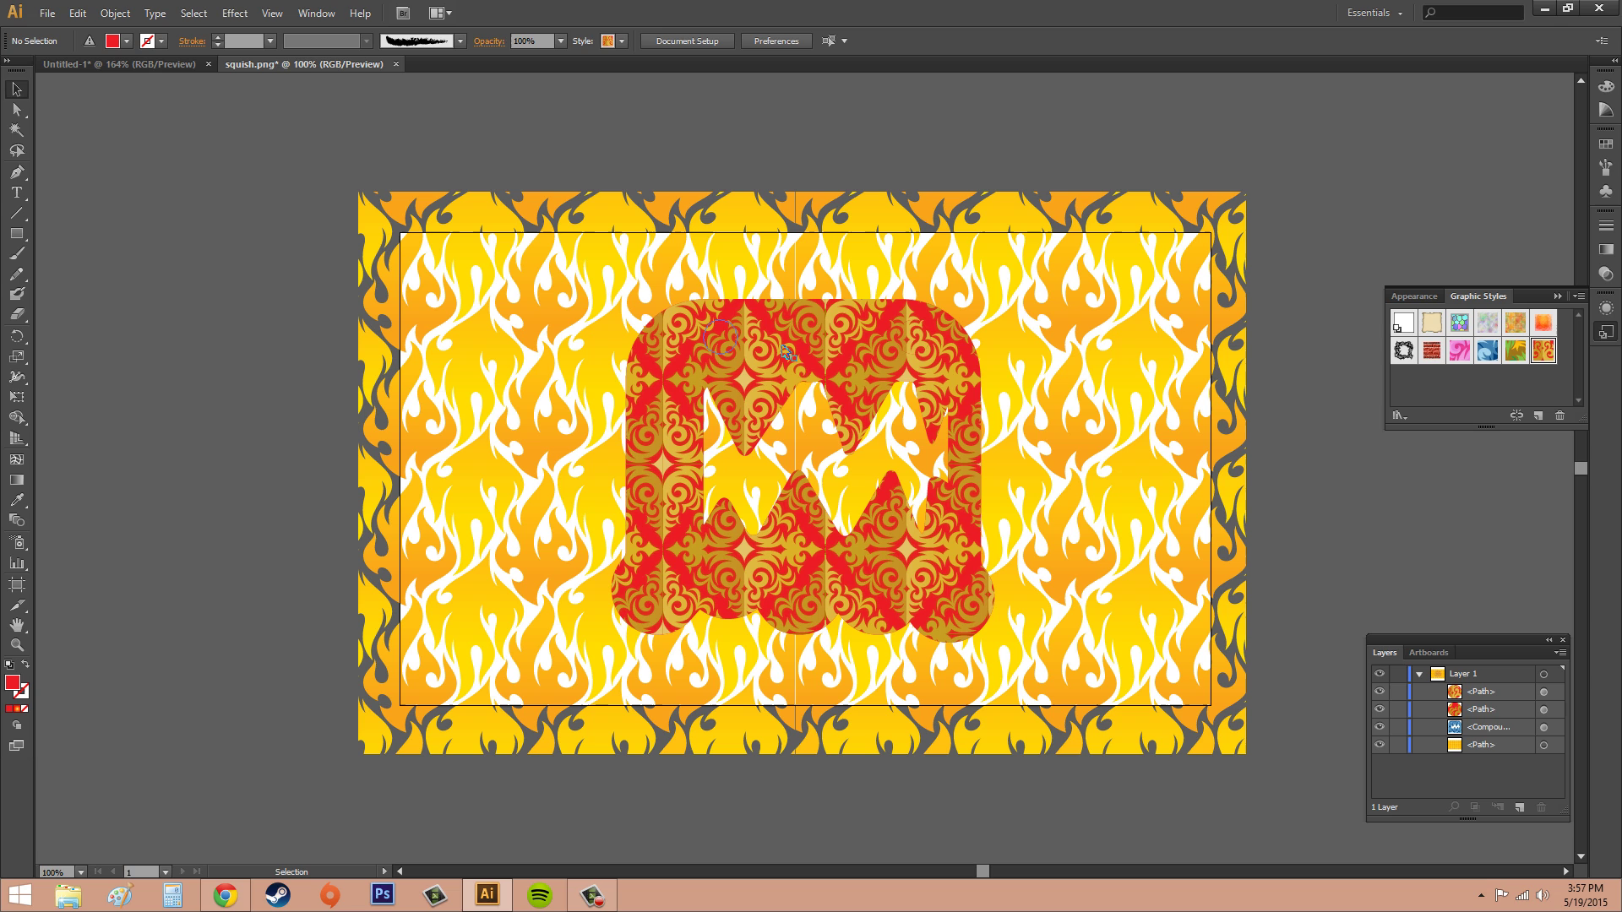
Apply the blue gem graphic style to both the right and left eye circles
{"action": "left_click", "coordinate": [919, 345]}
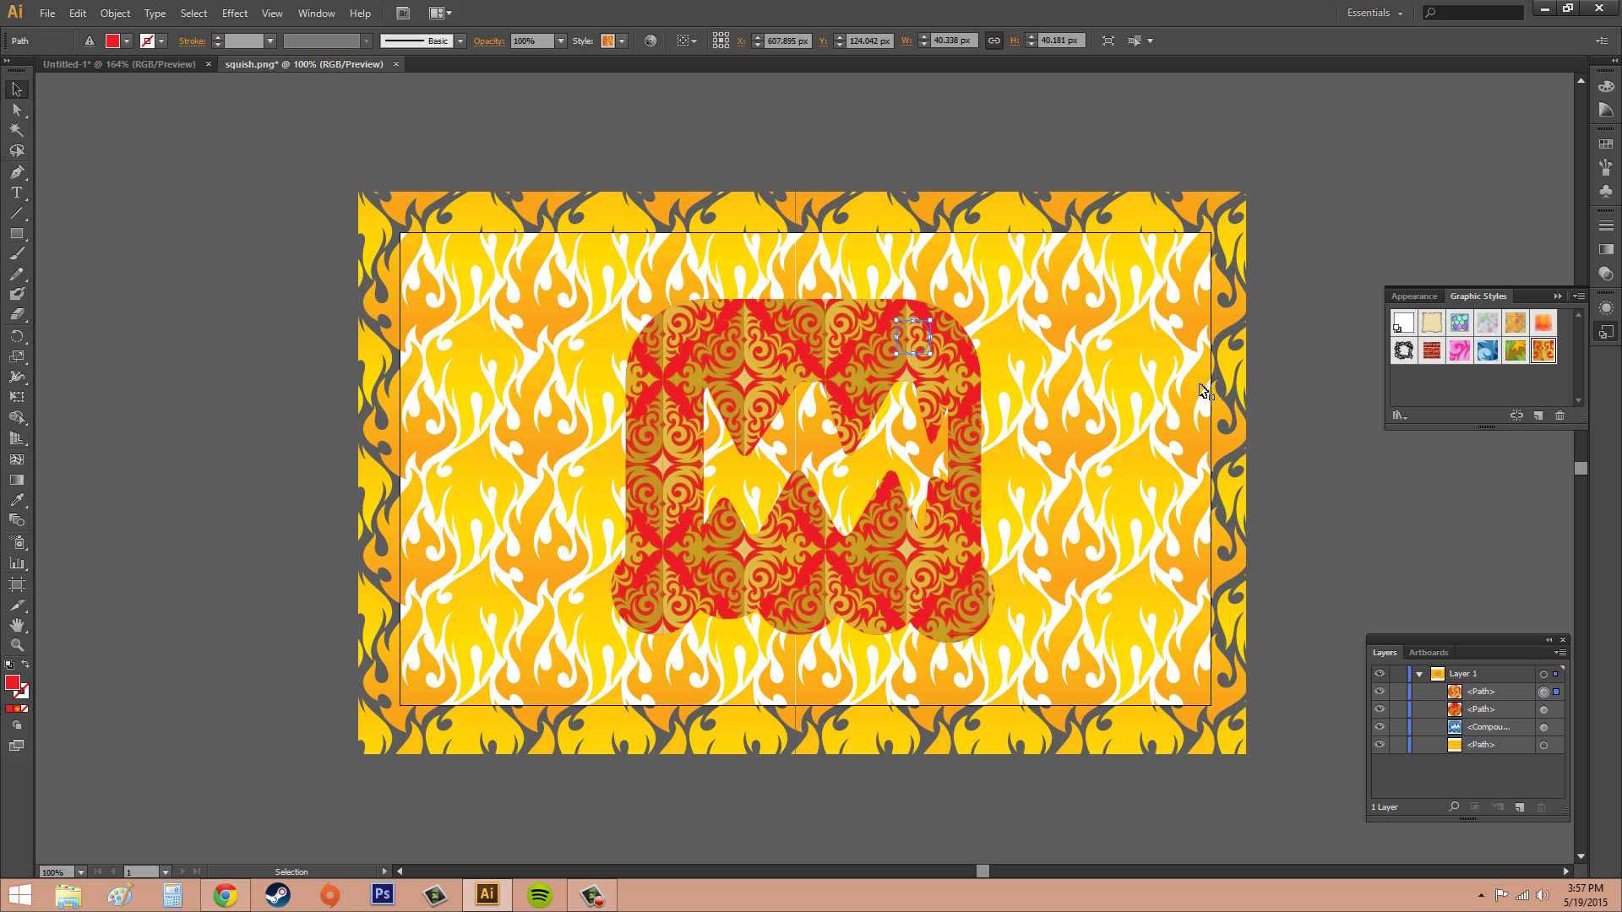
{"action": "left_click", "coordinate": [1487, 350]}
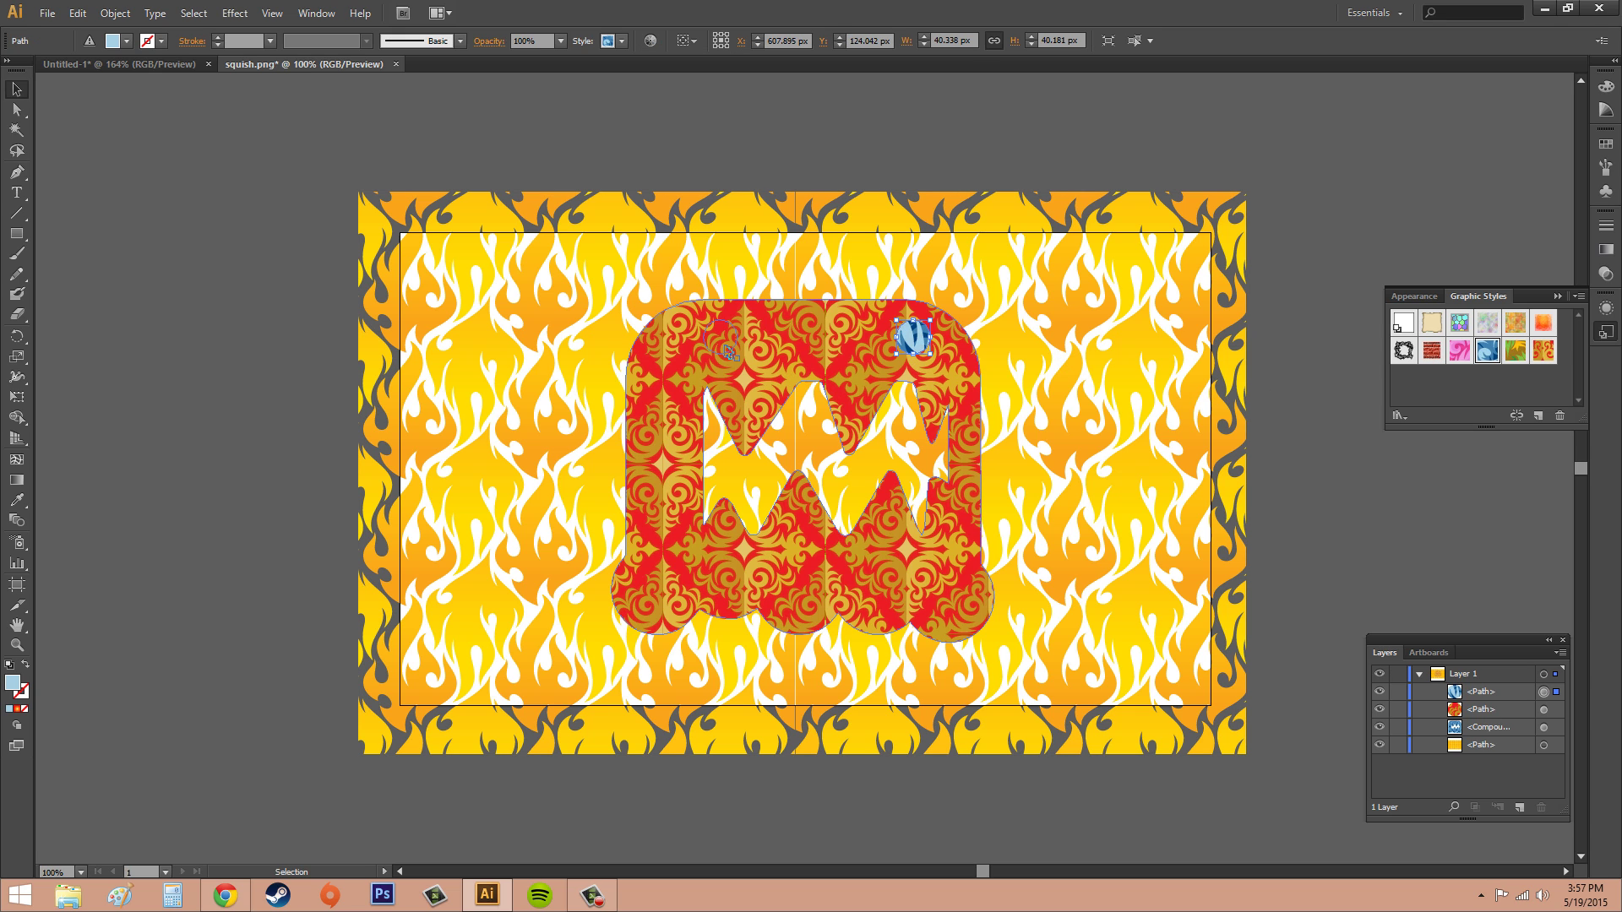
{"action": "left_click", "coordinate": [720, 338]}
{"action": "left_click", "coordinate": [1488, 352]}
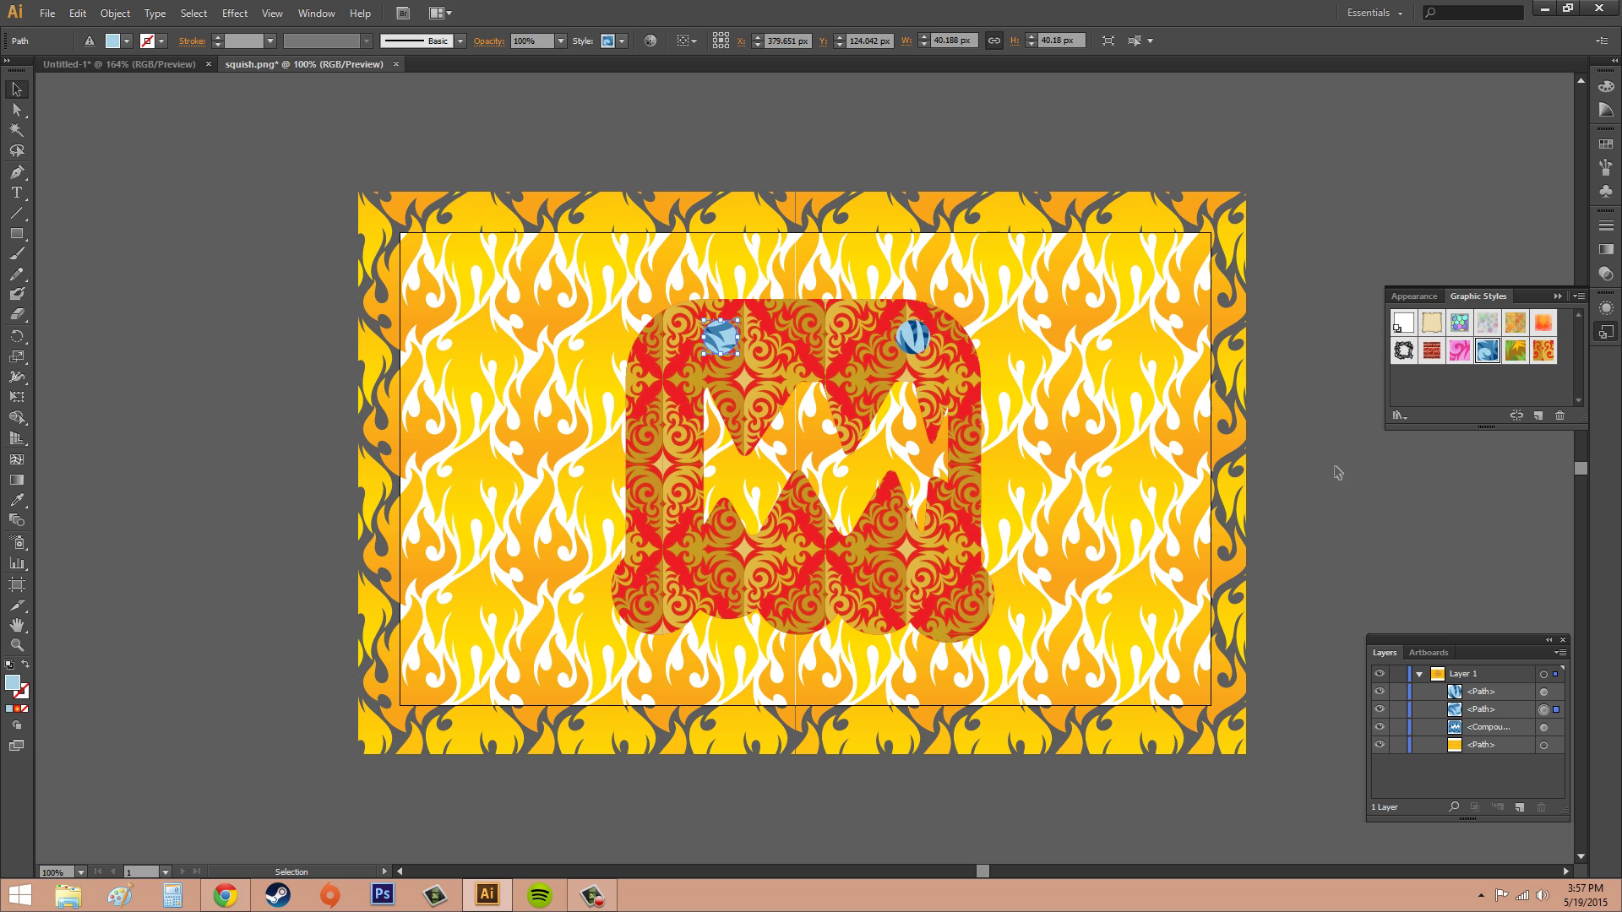
{"action": "left_click", "coordinate": [1326, 478]}
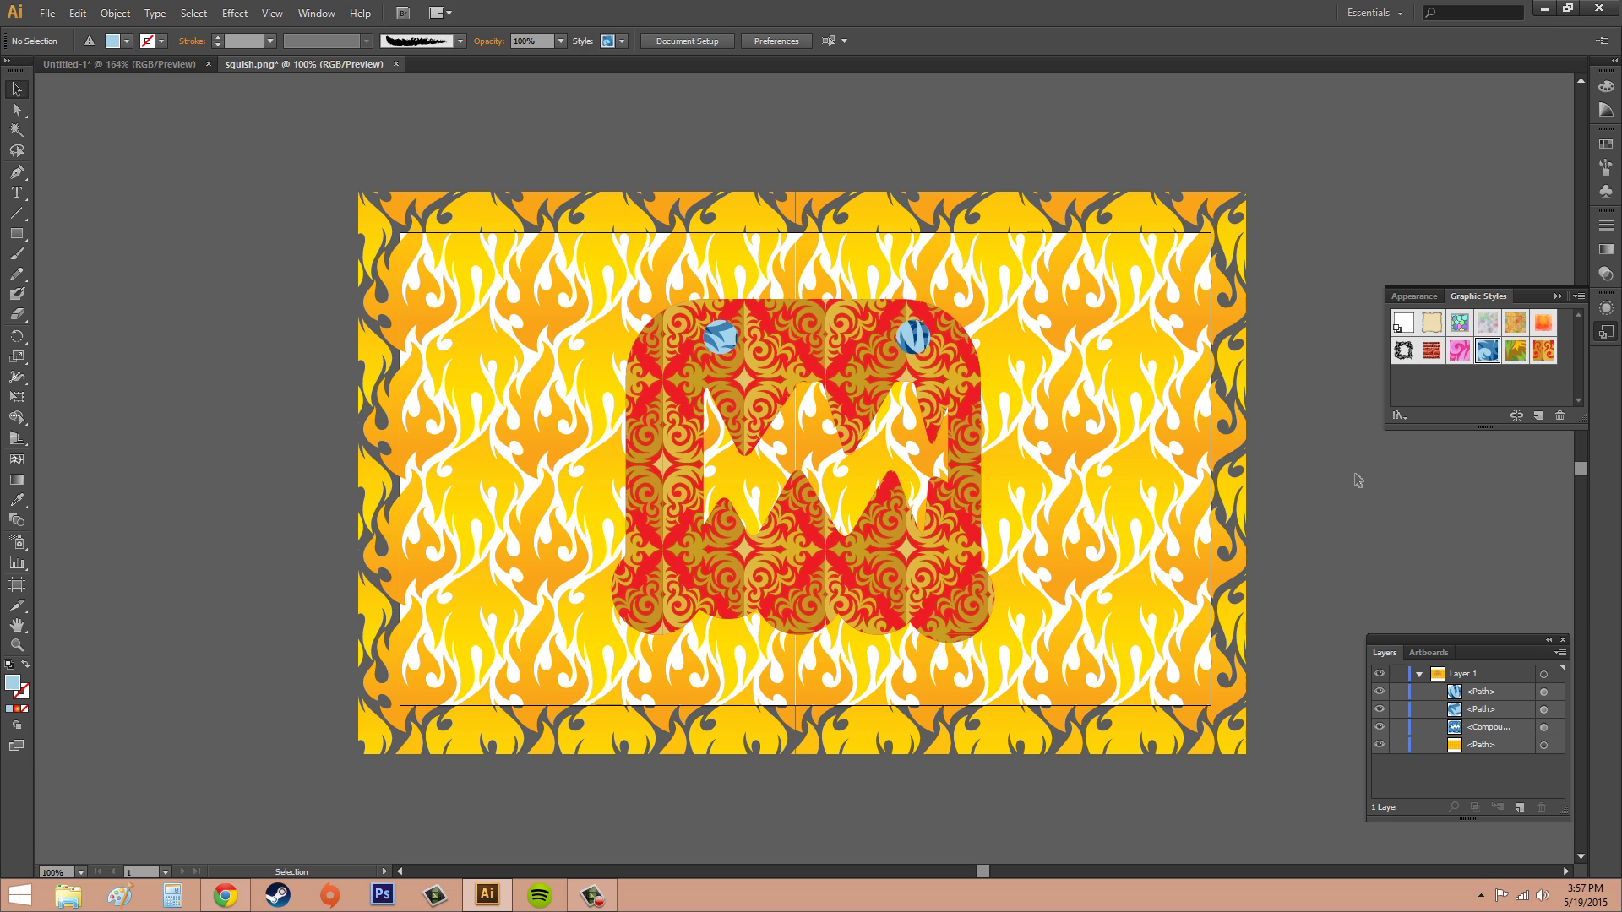
Open the duck photo a.jpg as a new document via File > Open
{"action": "left_click", "coordinate": [36, 15]}
{"action": "left_click", "coordinate": [78, 69]}
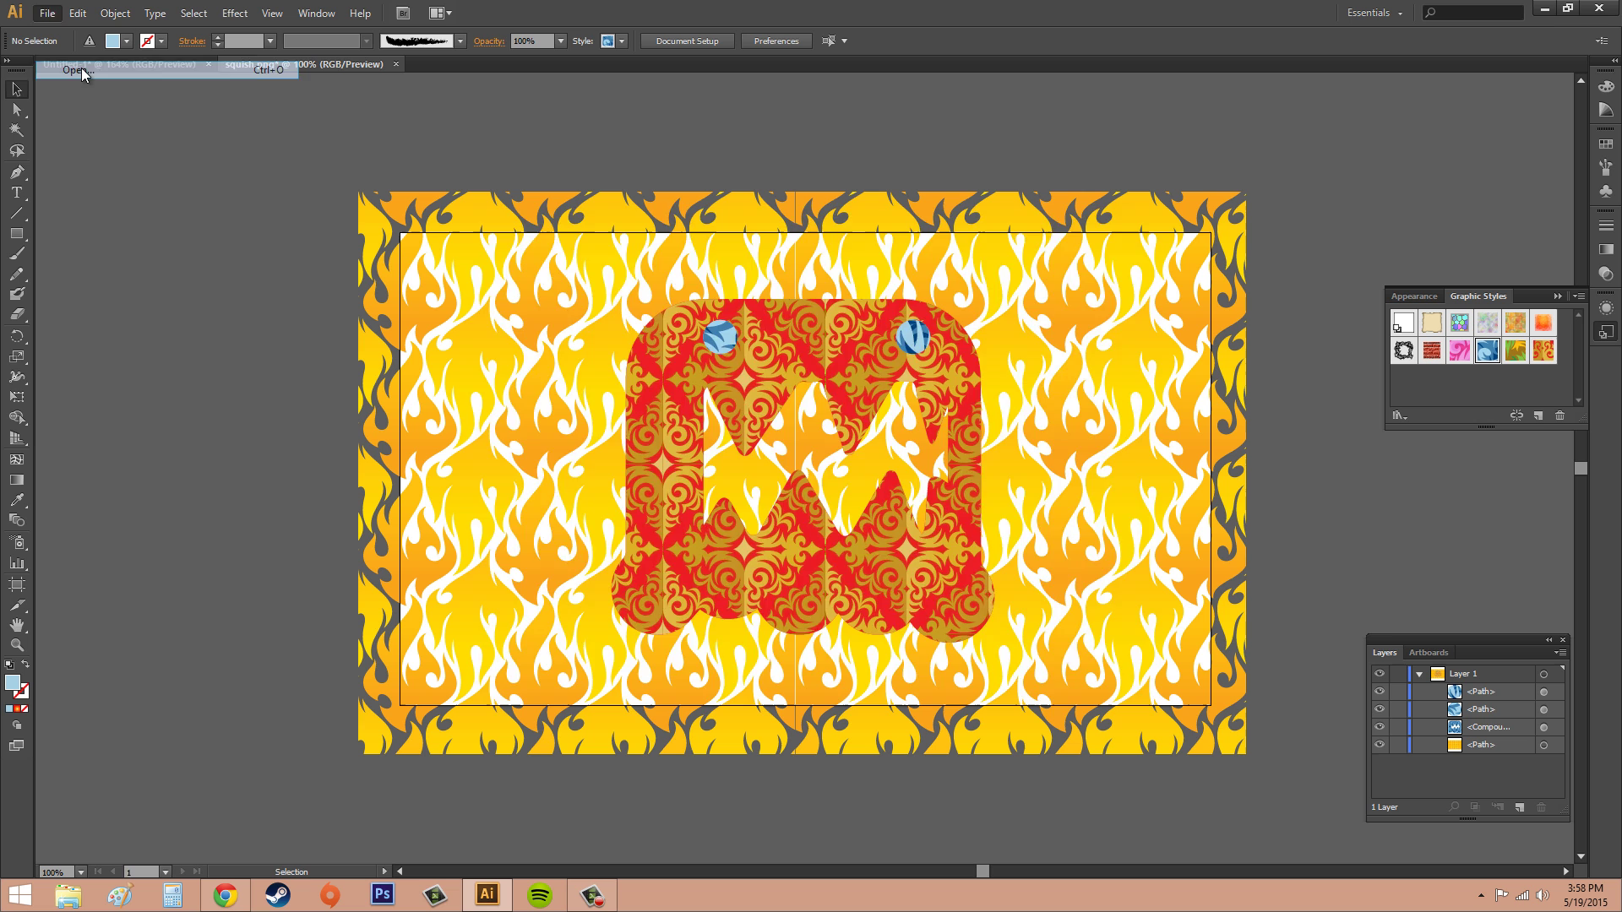
{"action": "double_click", "coordinate": [778, 314]}
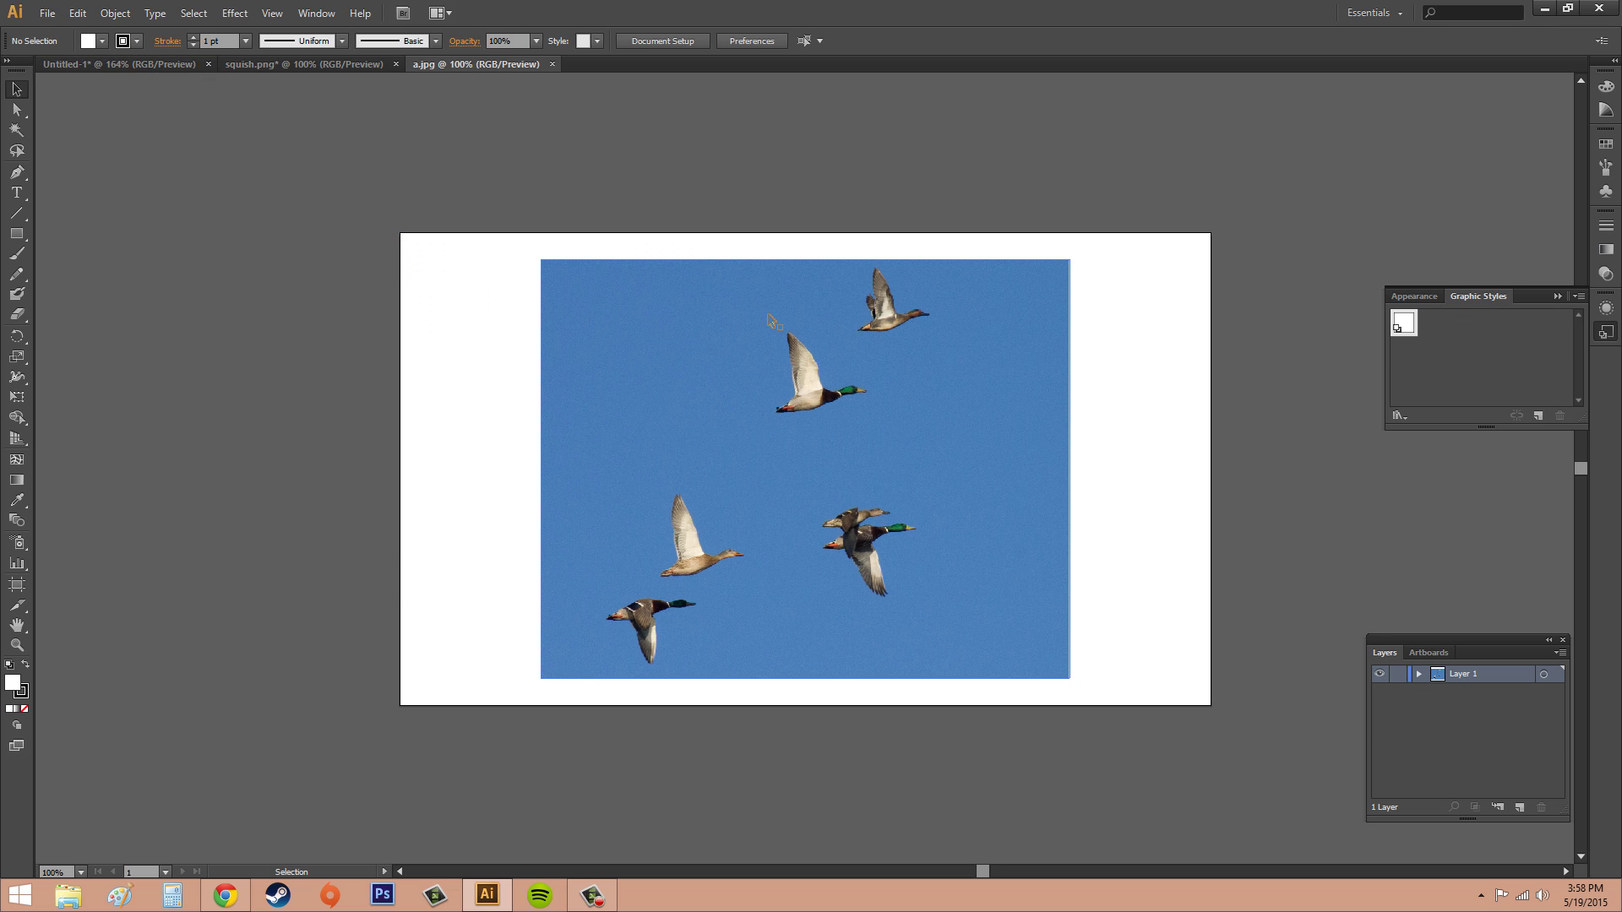
Add the black frame, beige and white frame Artistic Effects styles to the duck document
{"action": "left_click", "coordinate": [1399, 415]}
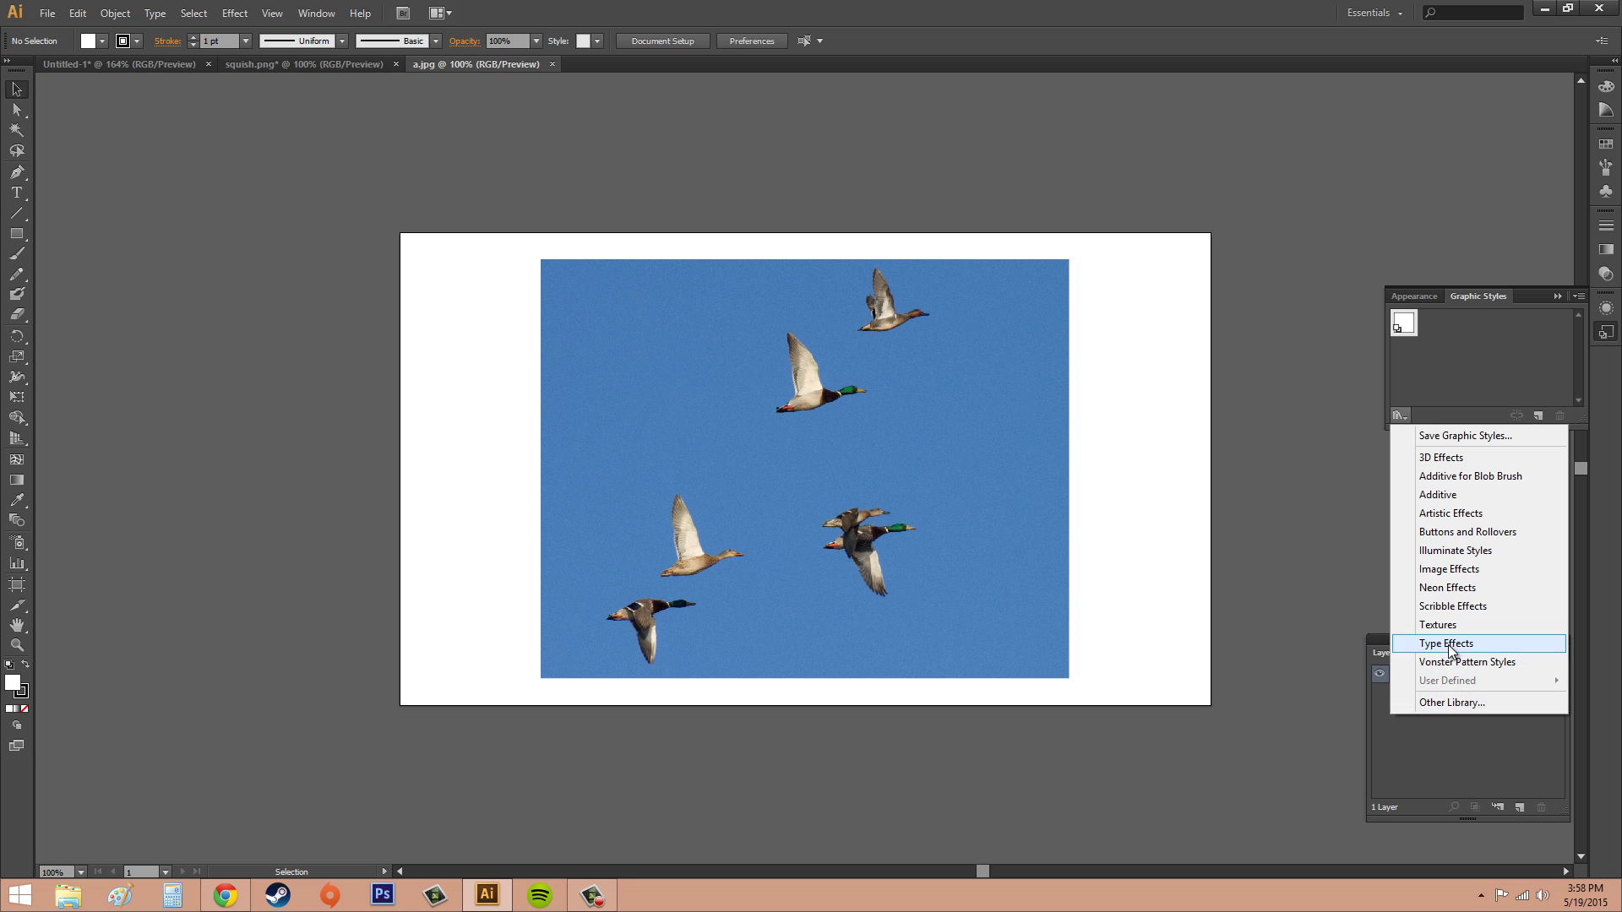
{"action": "left_click", "coordinate": [1450, 513]}
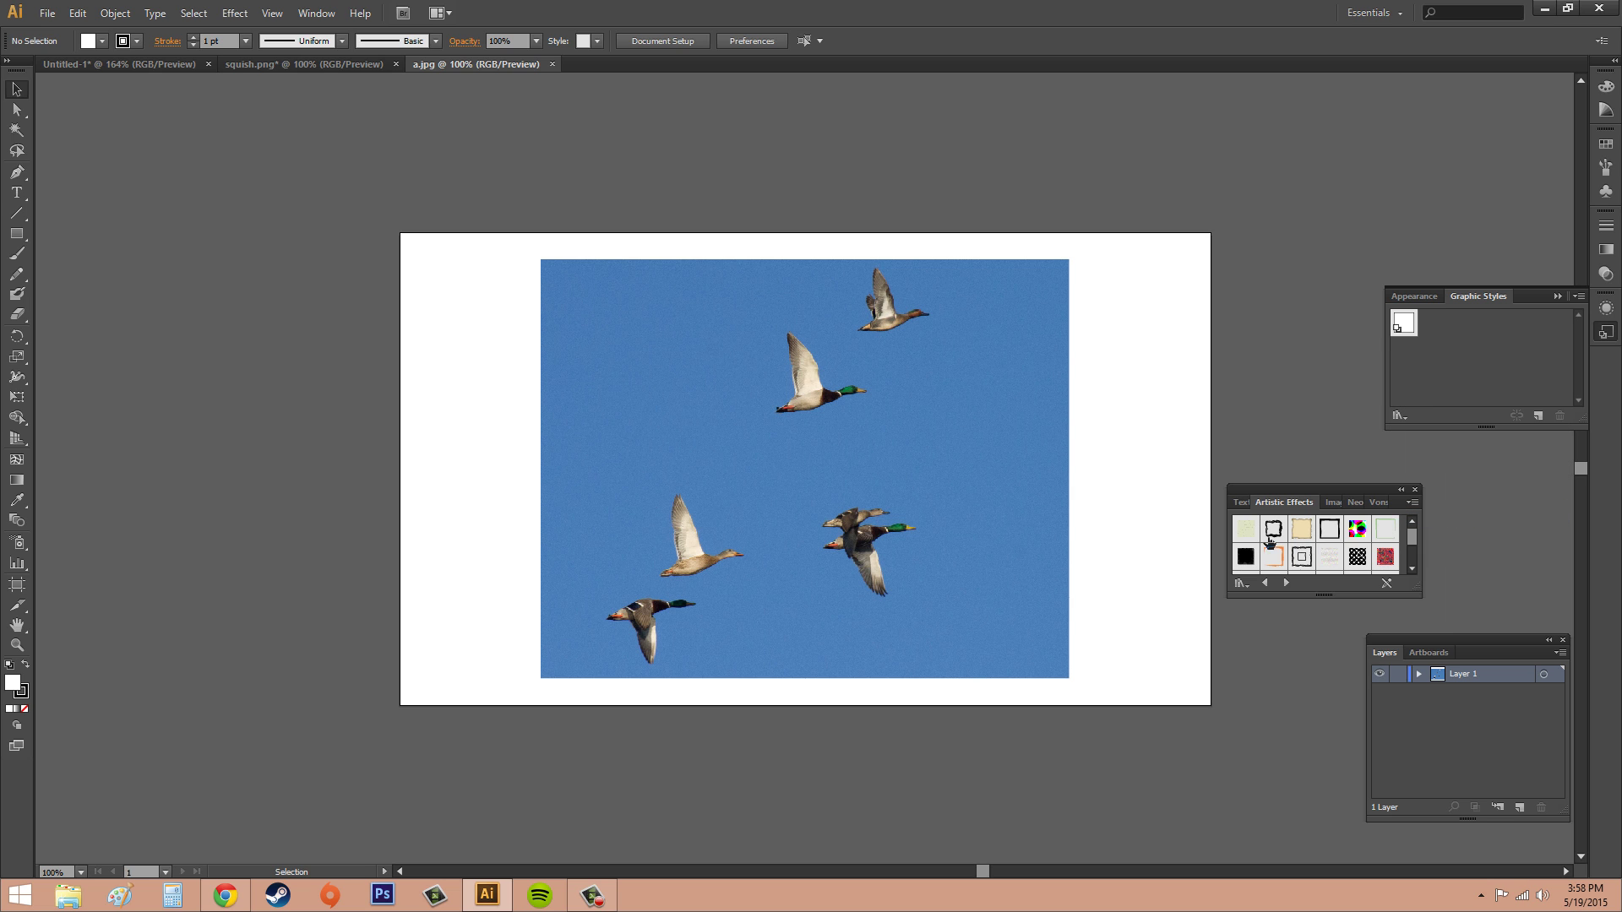
{"action": "left_click", "coordinate": [1273, 532]}
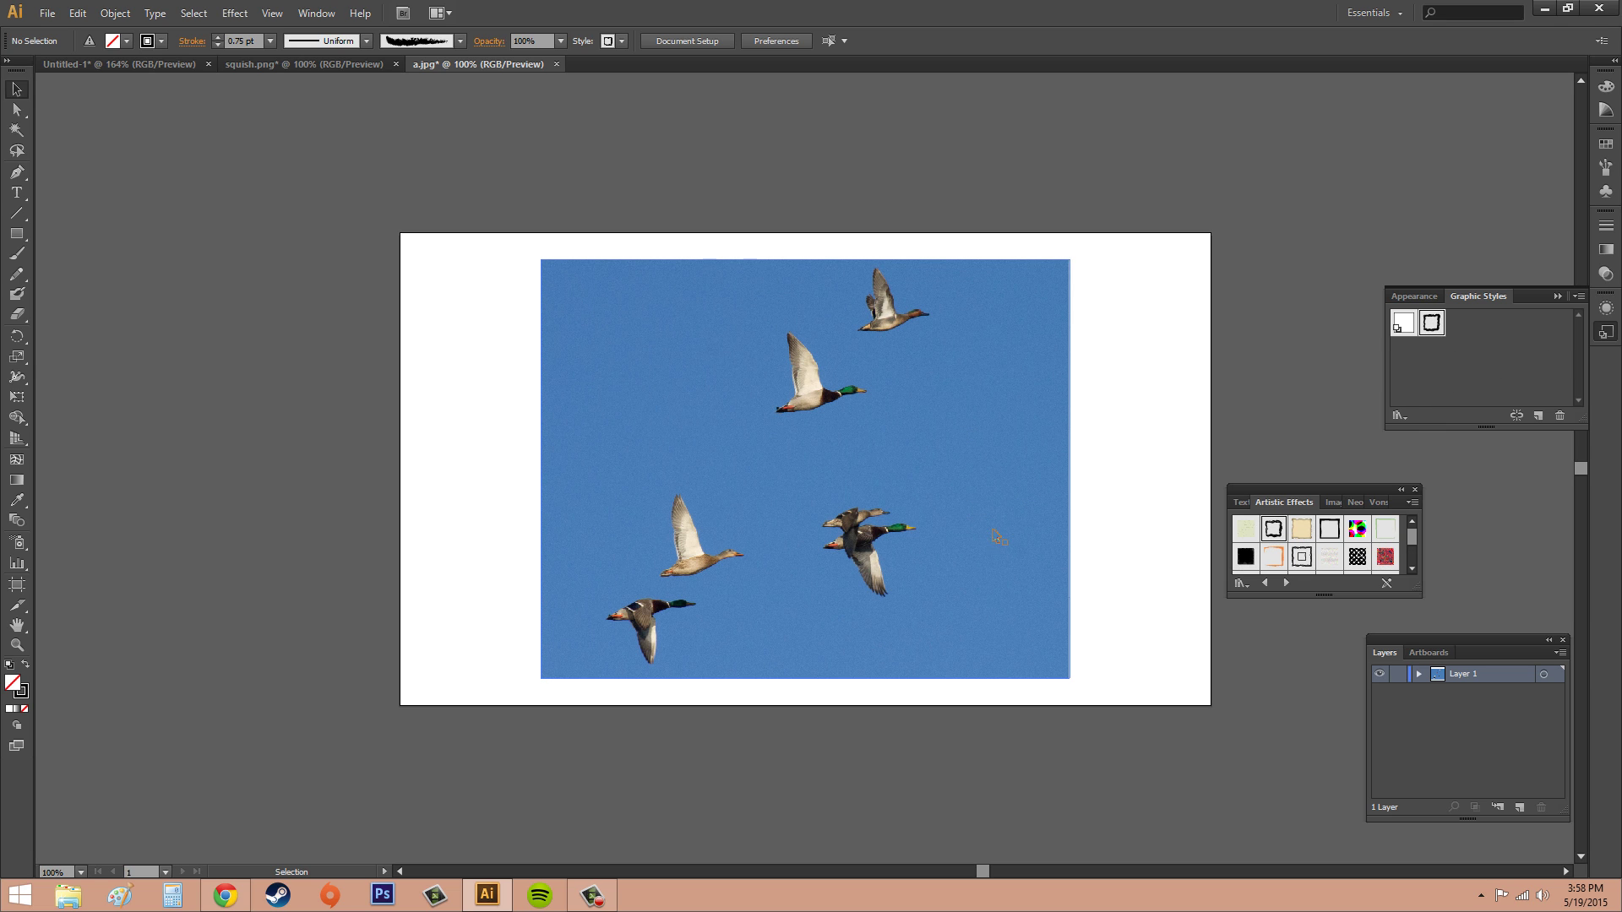
{"action": "left_click", "coordinate": [1312, 538]}
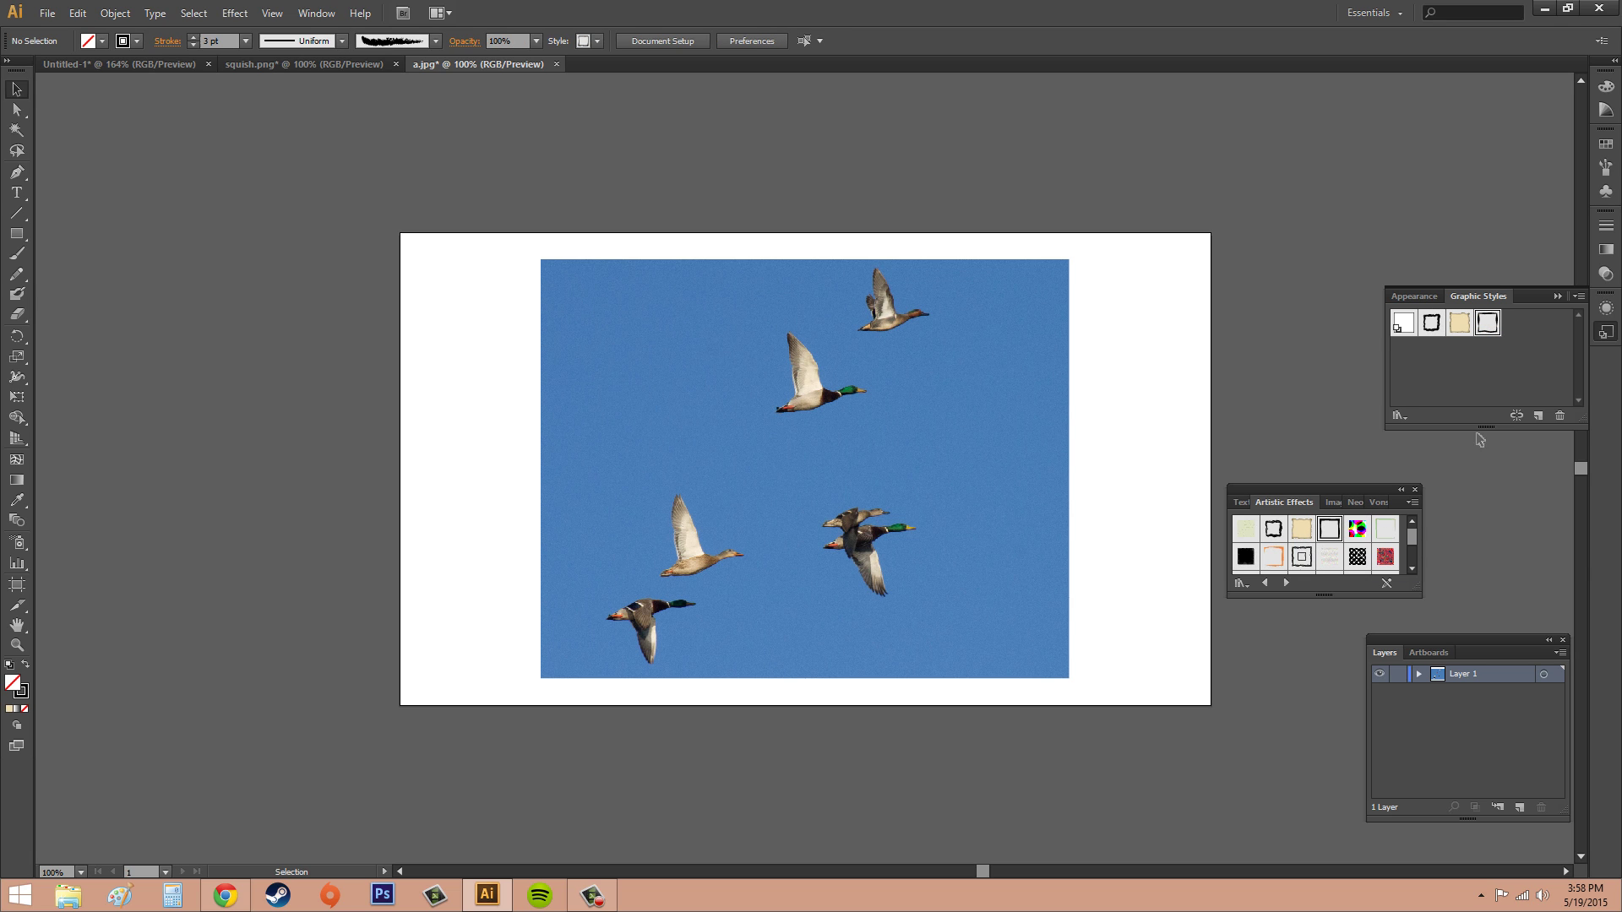
{"action": "left_click", "coordinate": [1332, 533]}
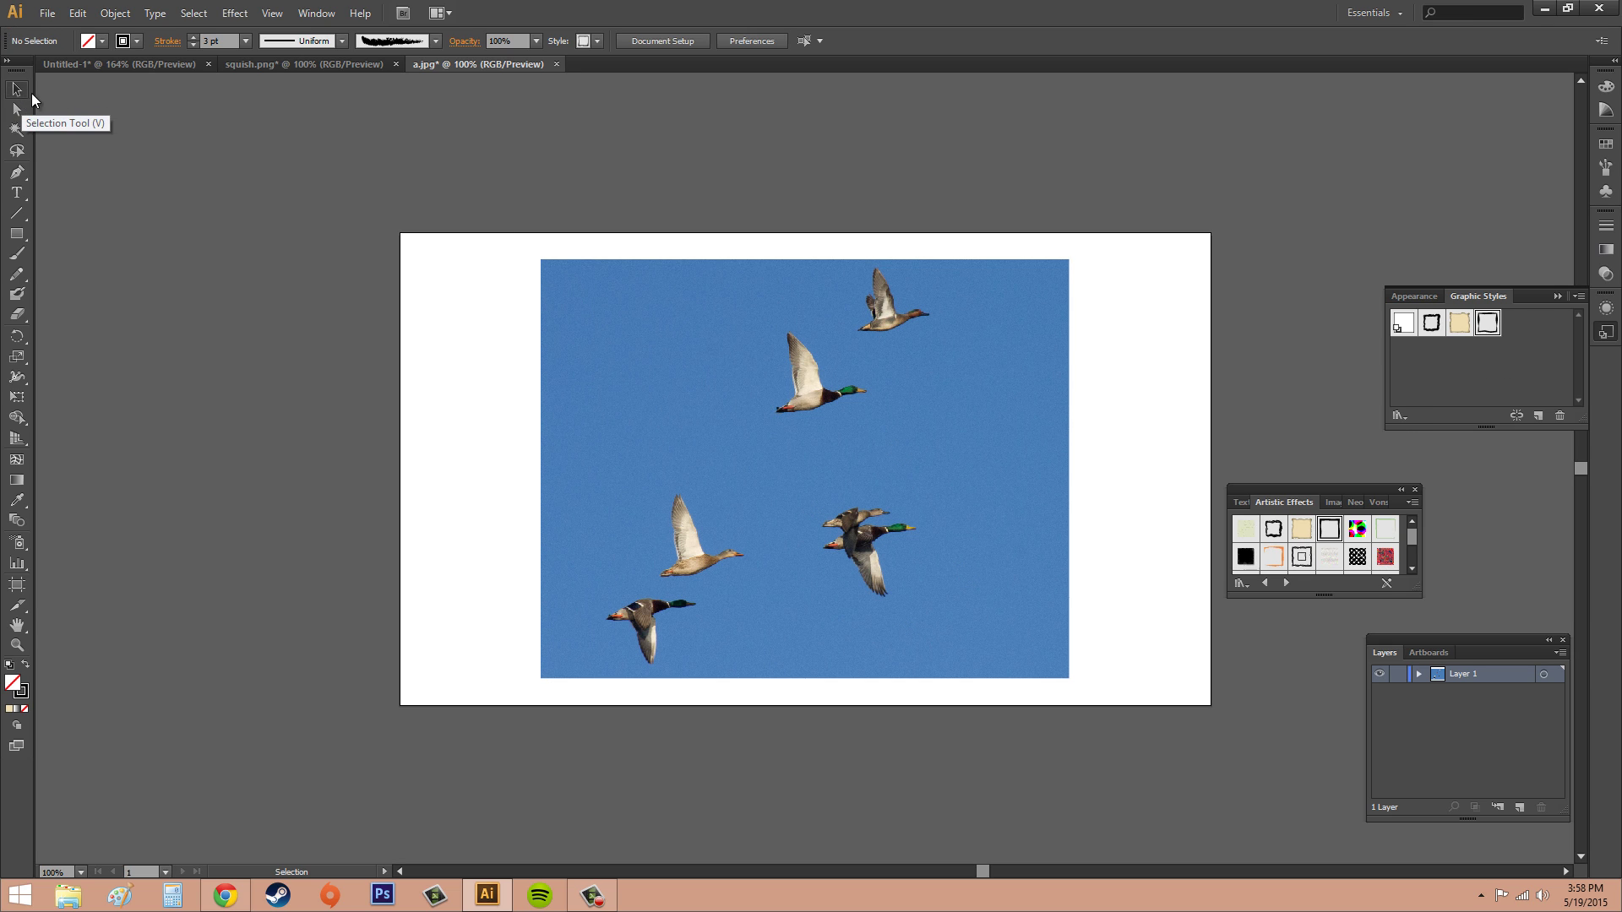
Close the Artistic Effects library and reopen the graphic style libraries list
{"action": "key", "text": "F10"}
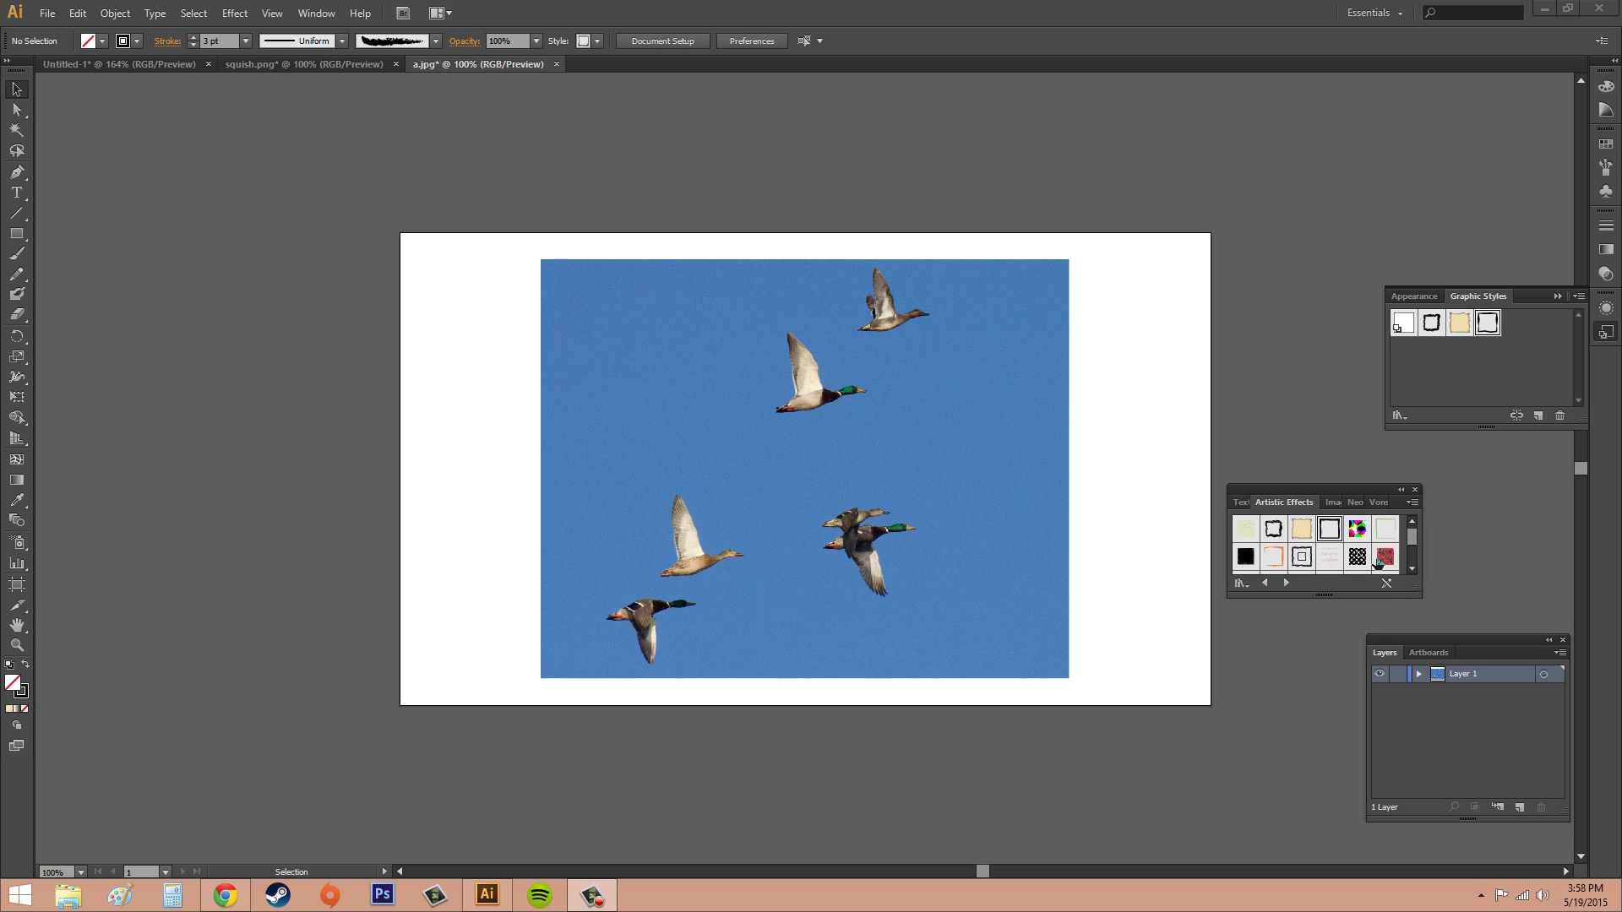
{"action": "left_click", "coordinate": [1420, 496]}
{"action": "left_click", "coordinate": [1415, 491]}
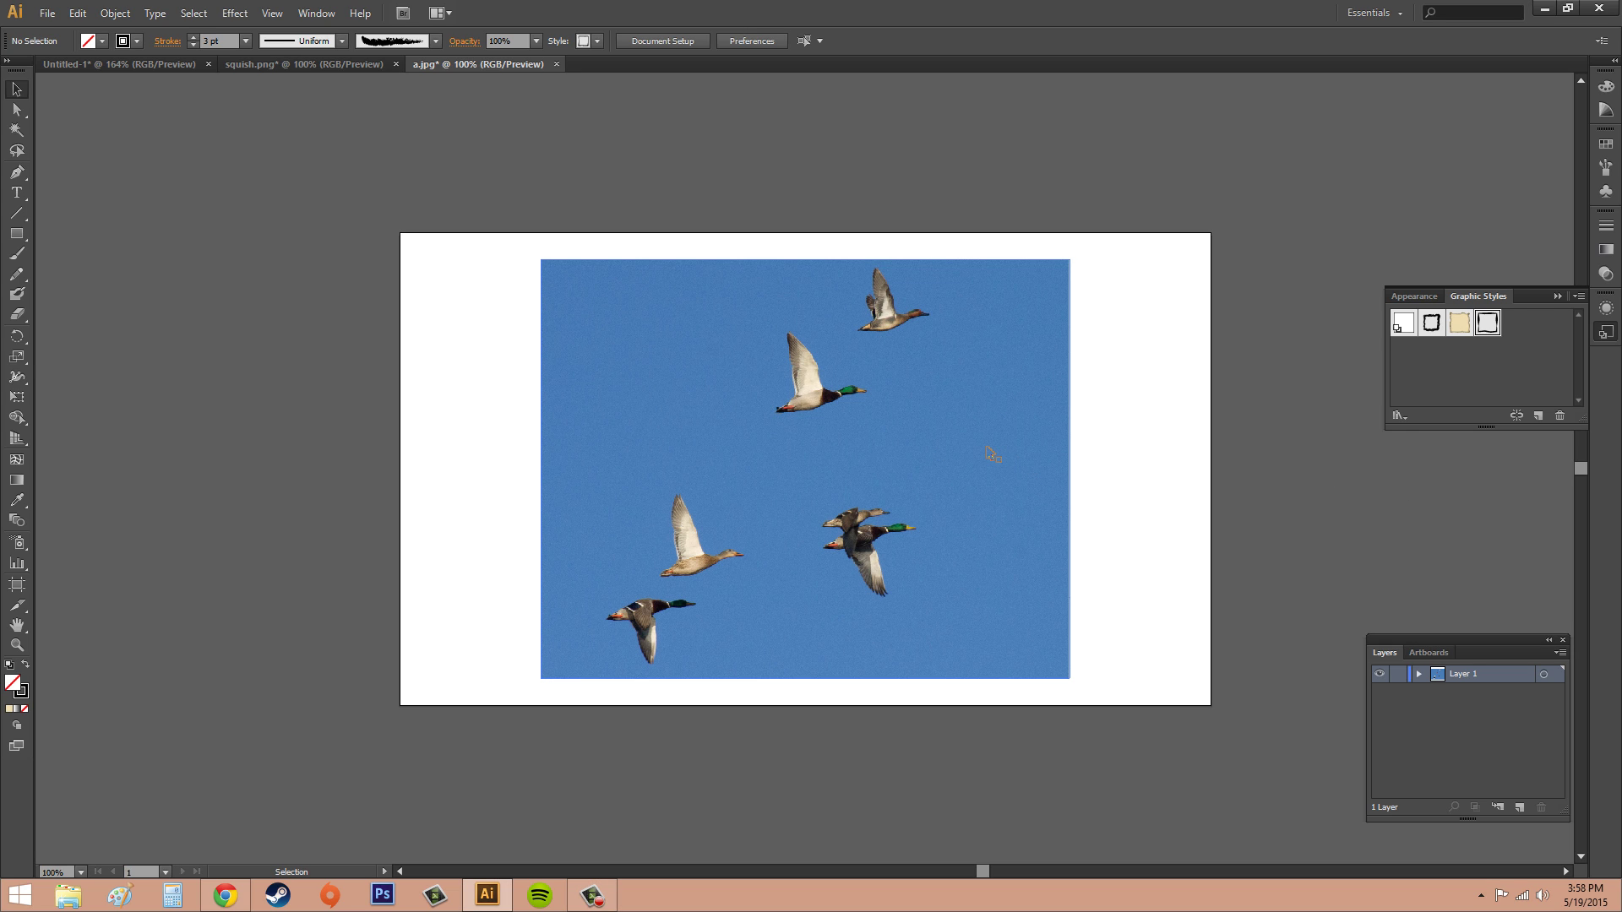
{"action": "left_click", "coordinate": [1399, 415]}
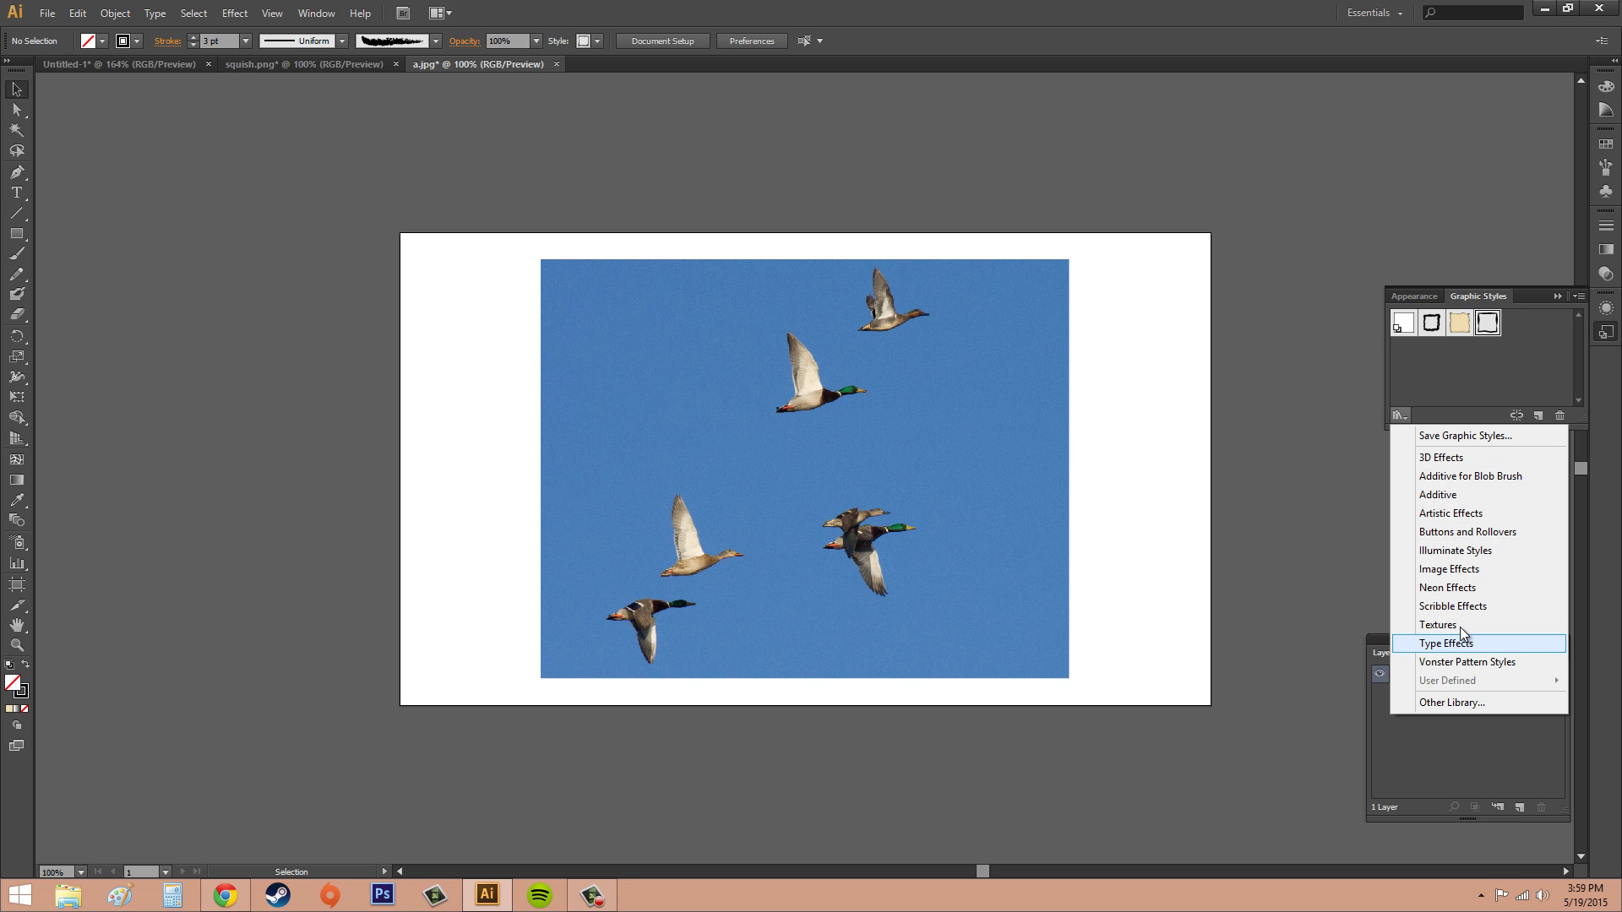
Add the yellow Vonster pattern style, keeping its name Blazer 2 in Graphic Style Options
{"action": "left_click", "coordinate": [1464, 661]}
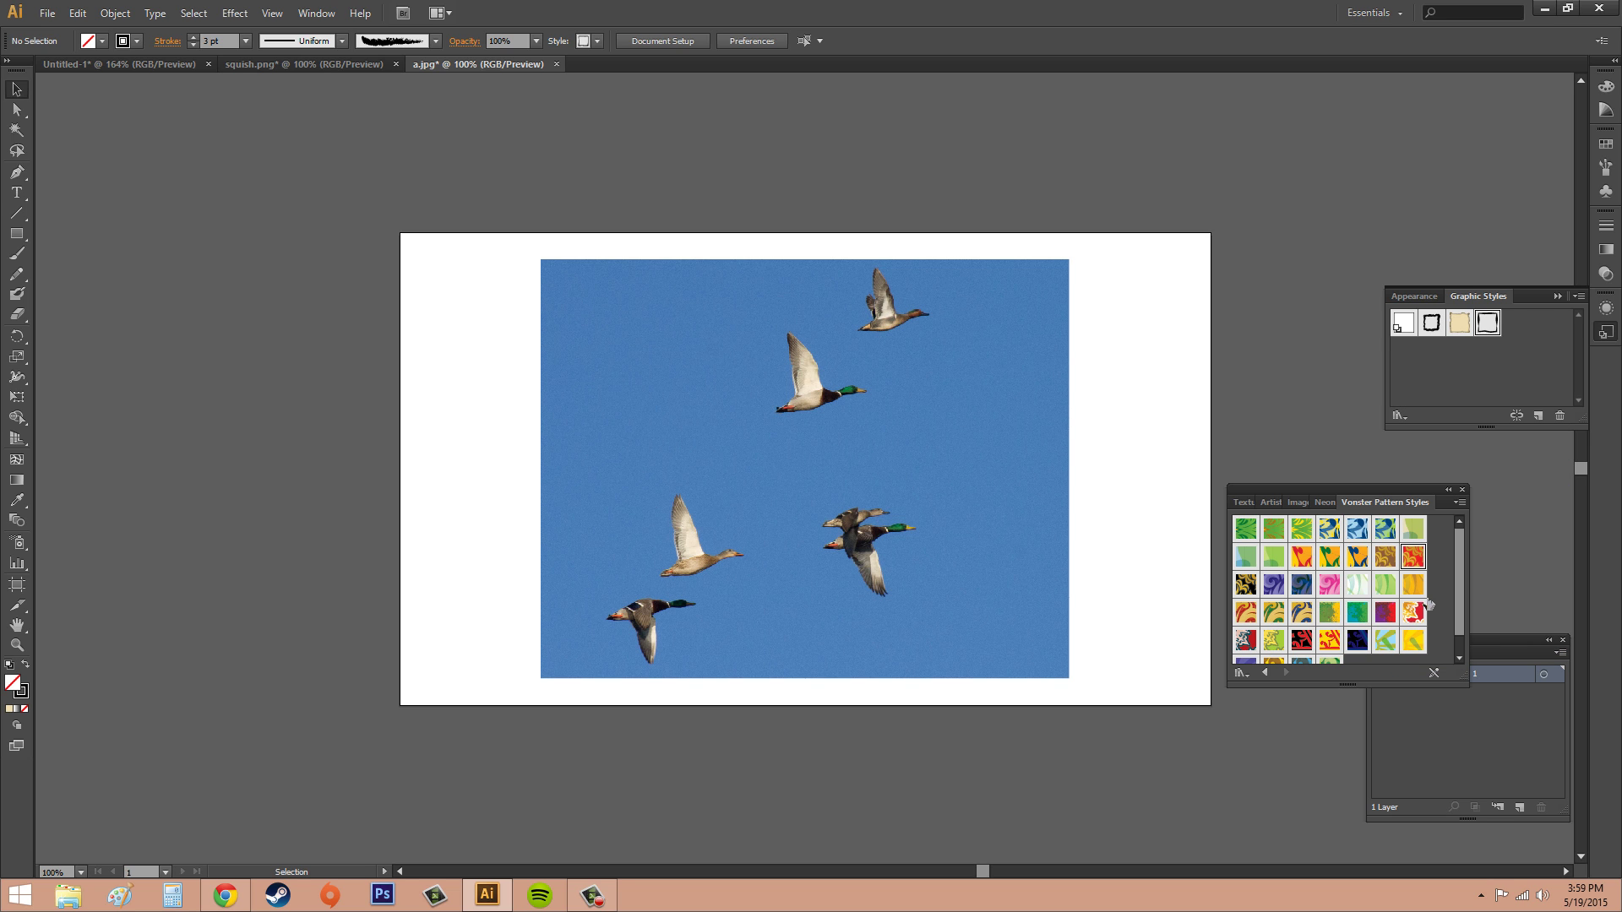
{"action": "left_click", "coordinate": [1328, 558]}
{"action": "double_click", "coordinate": [1515, 323]}
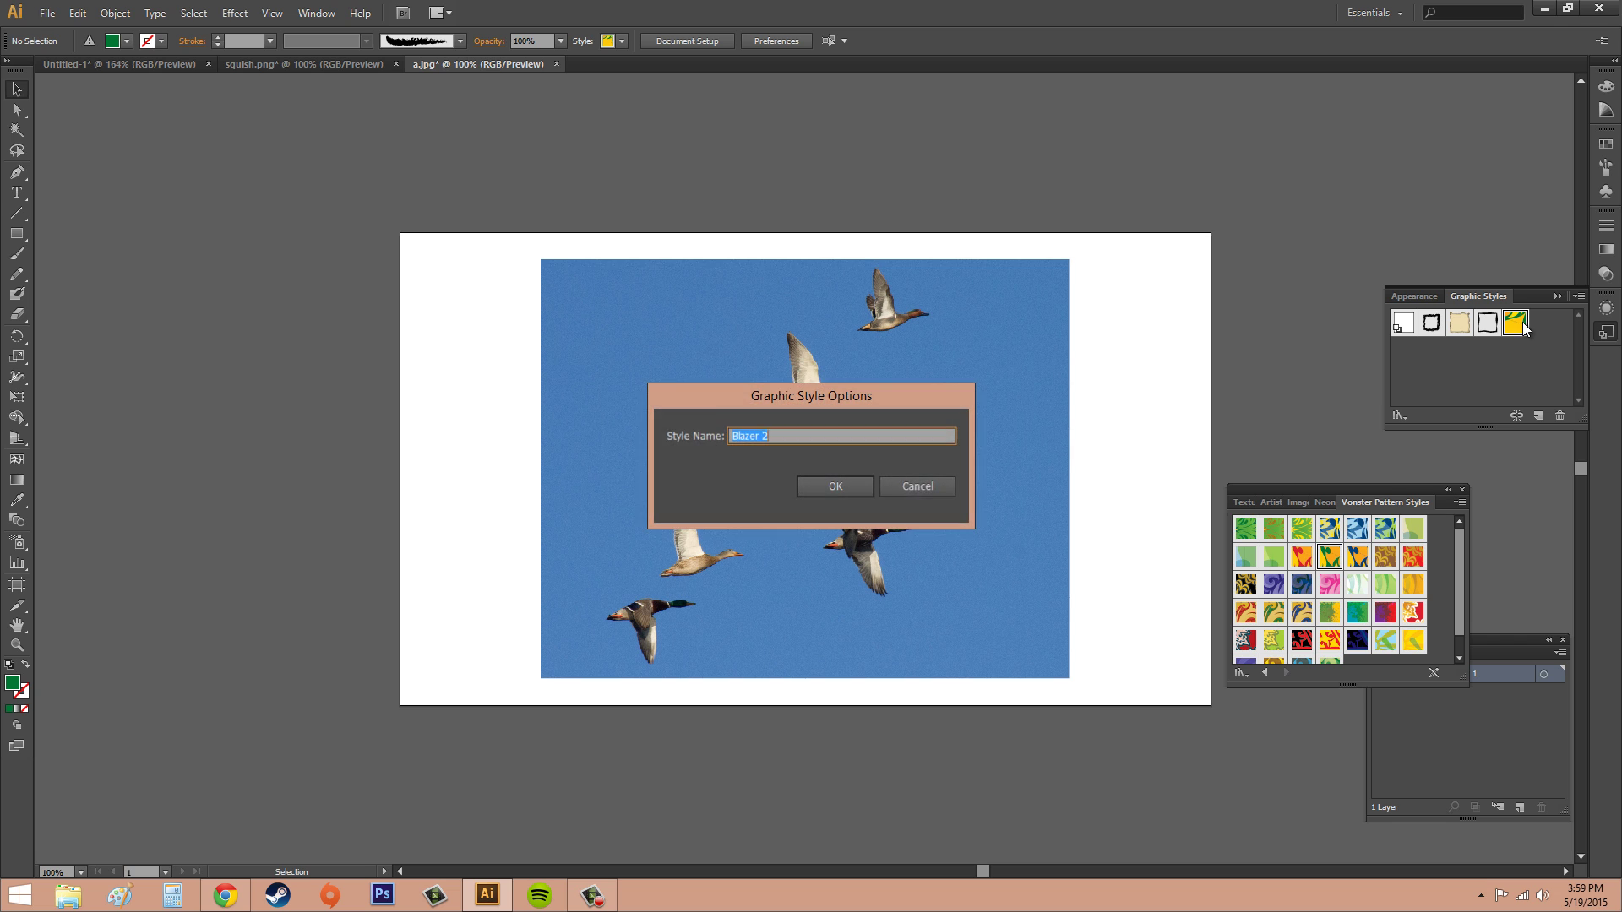
{"action": "left_click", "coordinate": [917, 486]}
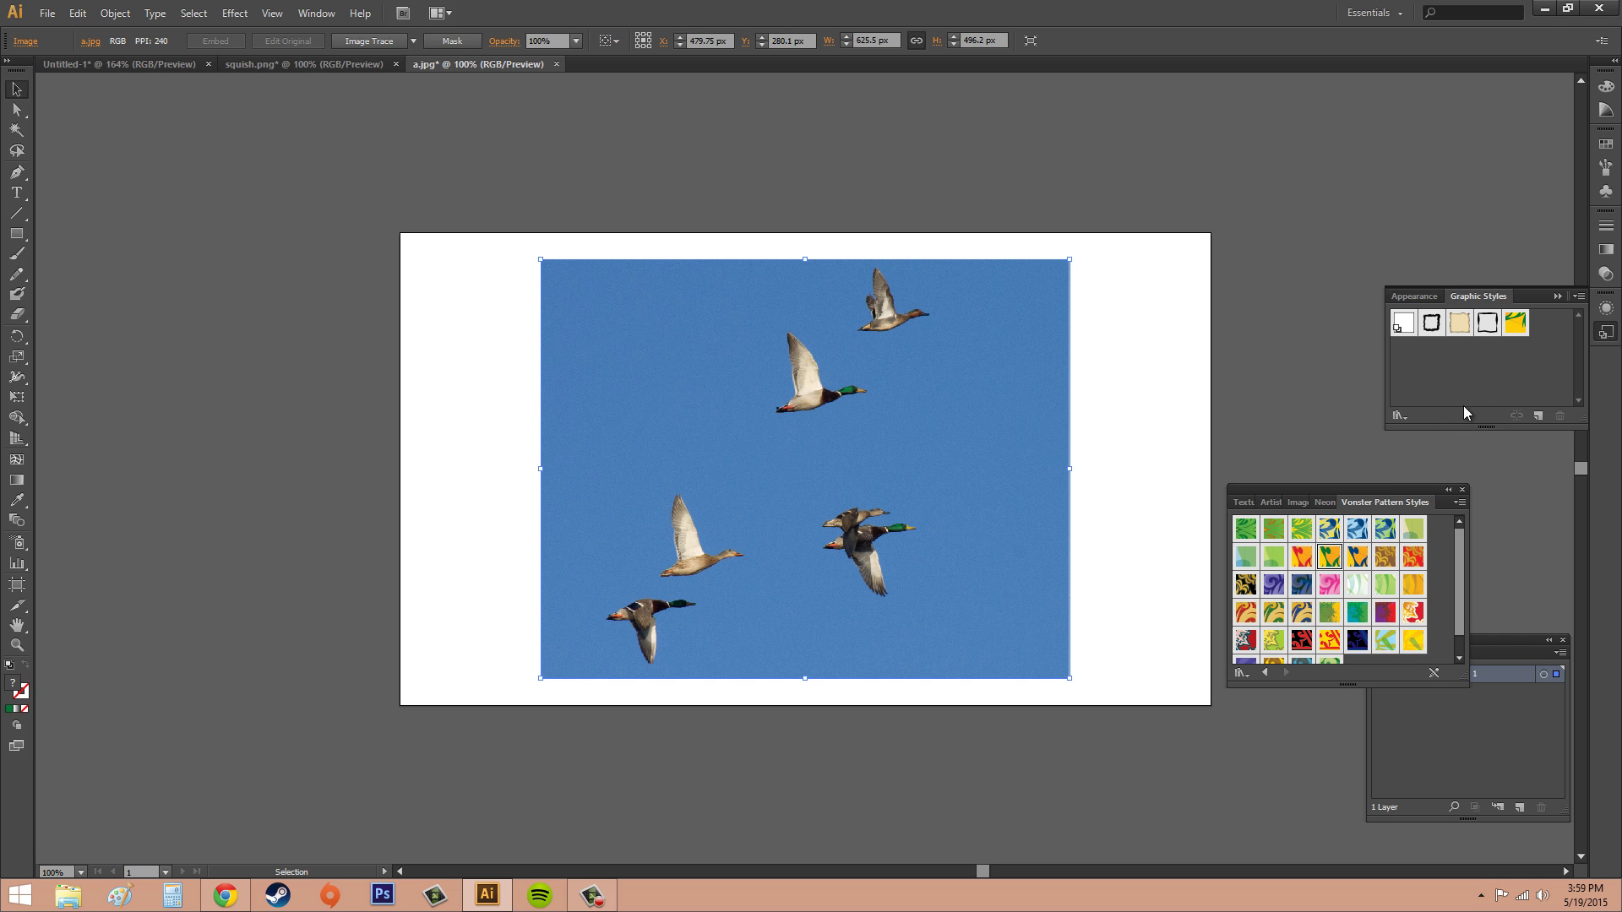
{"action": "left_click", "coordinate": [1519, 331]}
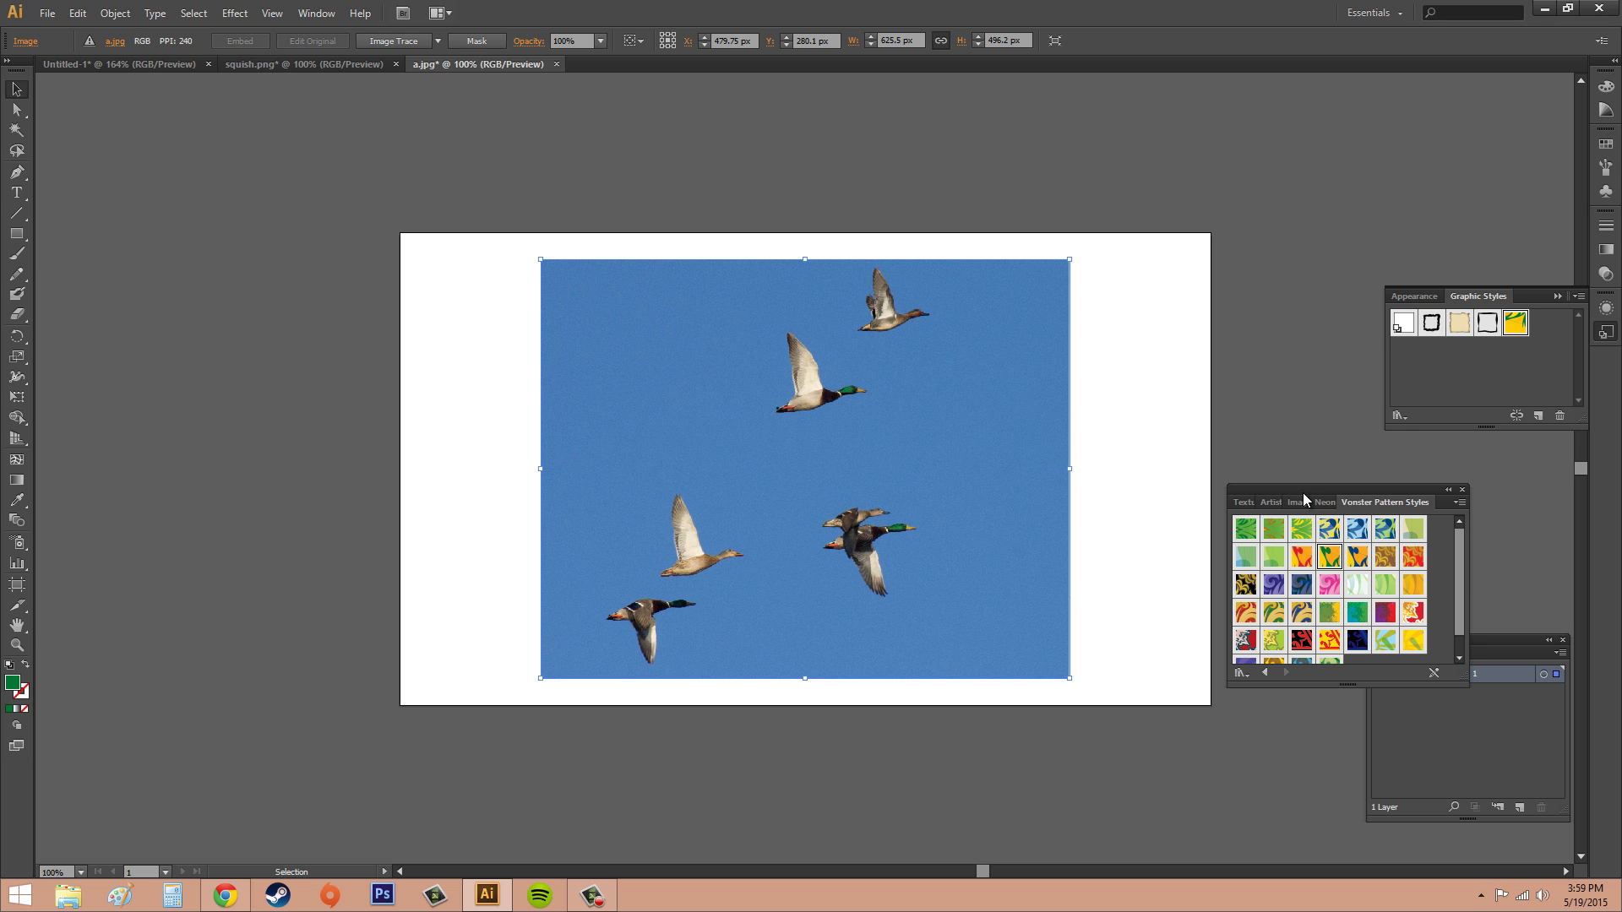
Expand Layer 1 to select the duck image, add the green pattern style, and close the library
{"action": "left_click_drag", "start_coordinate": [1303, 493], "coordinate": [1305, 403]}
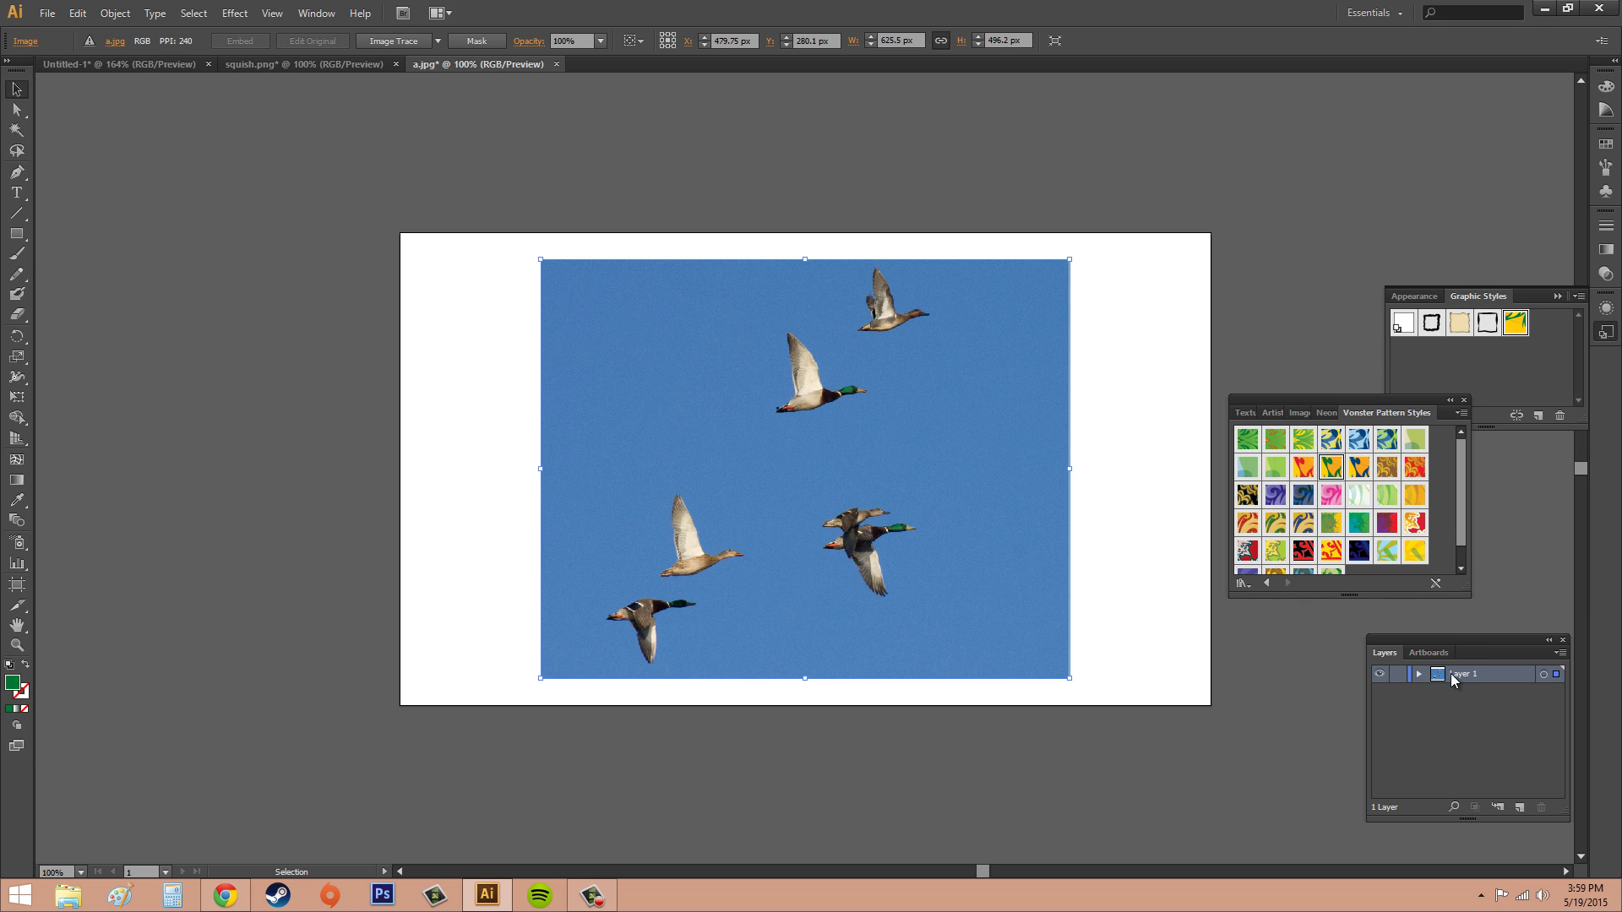
{"action": "left_click", "coordinate": [1419, 674]}
{"action": "left_click", "coordinate": [1517, 696]}
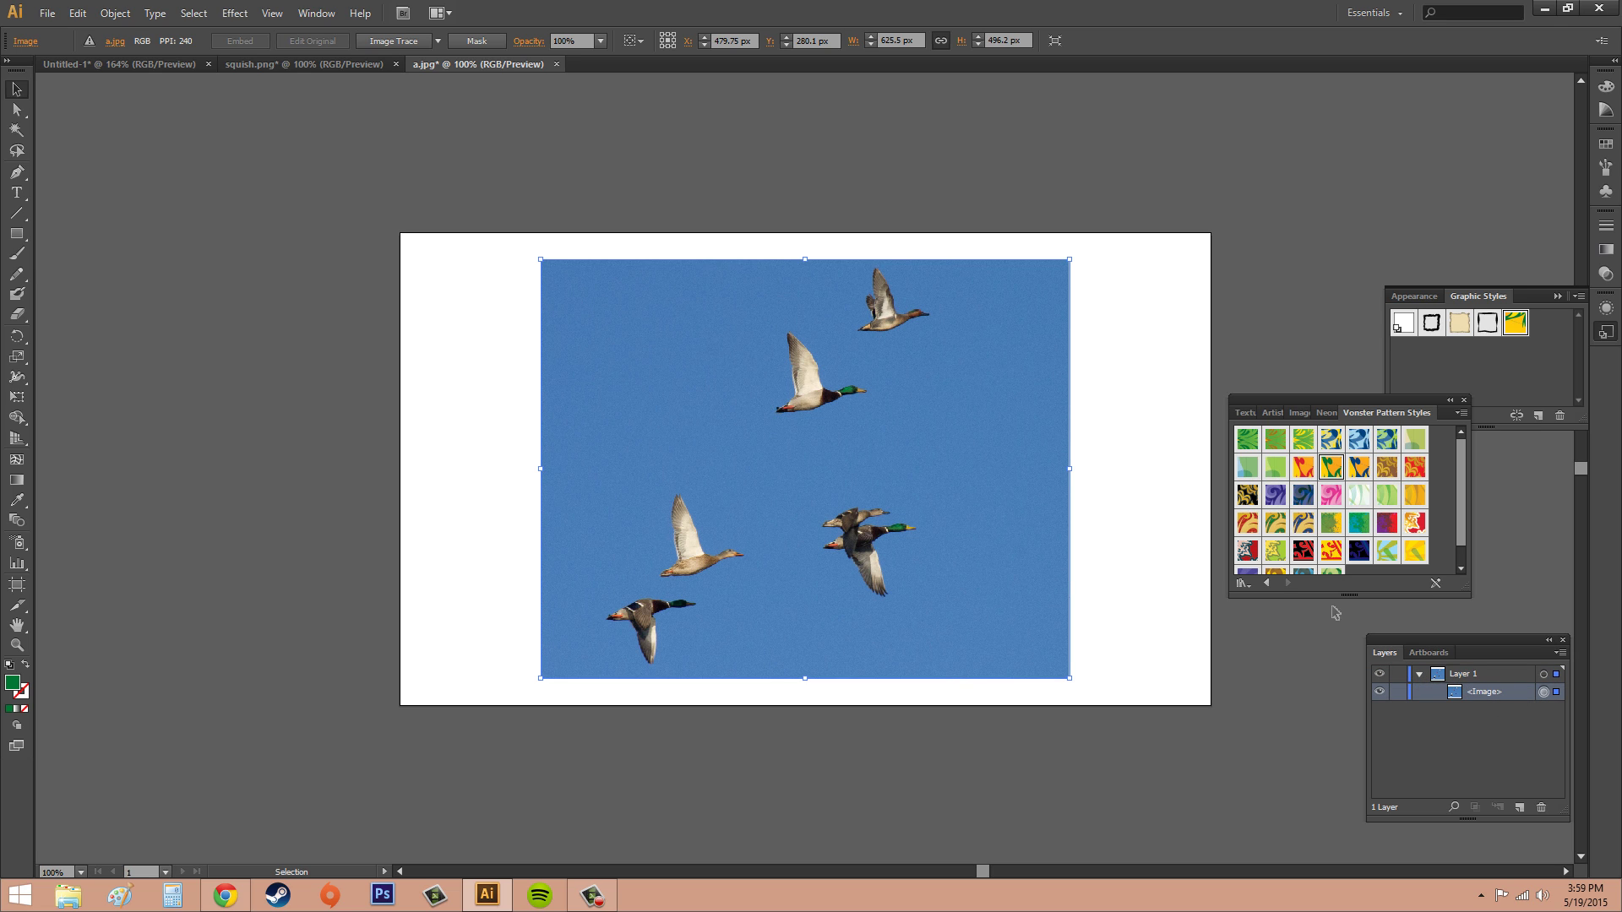
{"action": "left_click", "coordinate": [1390, 501]}
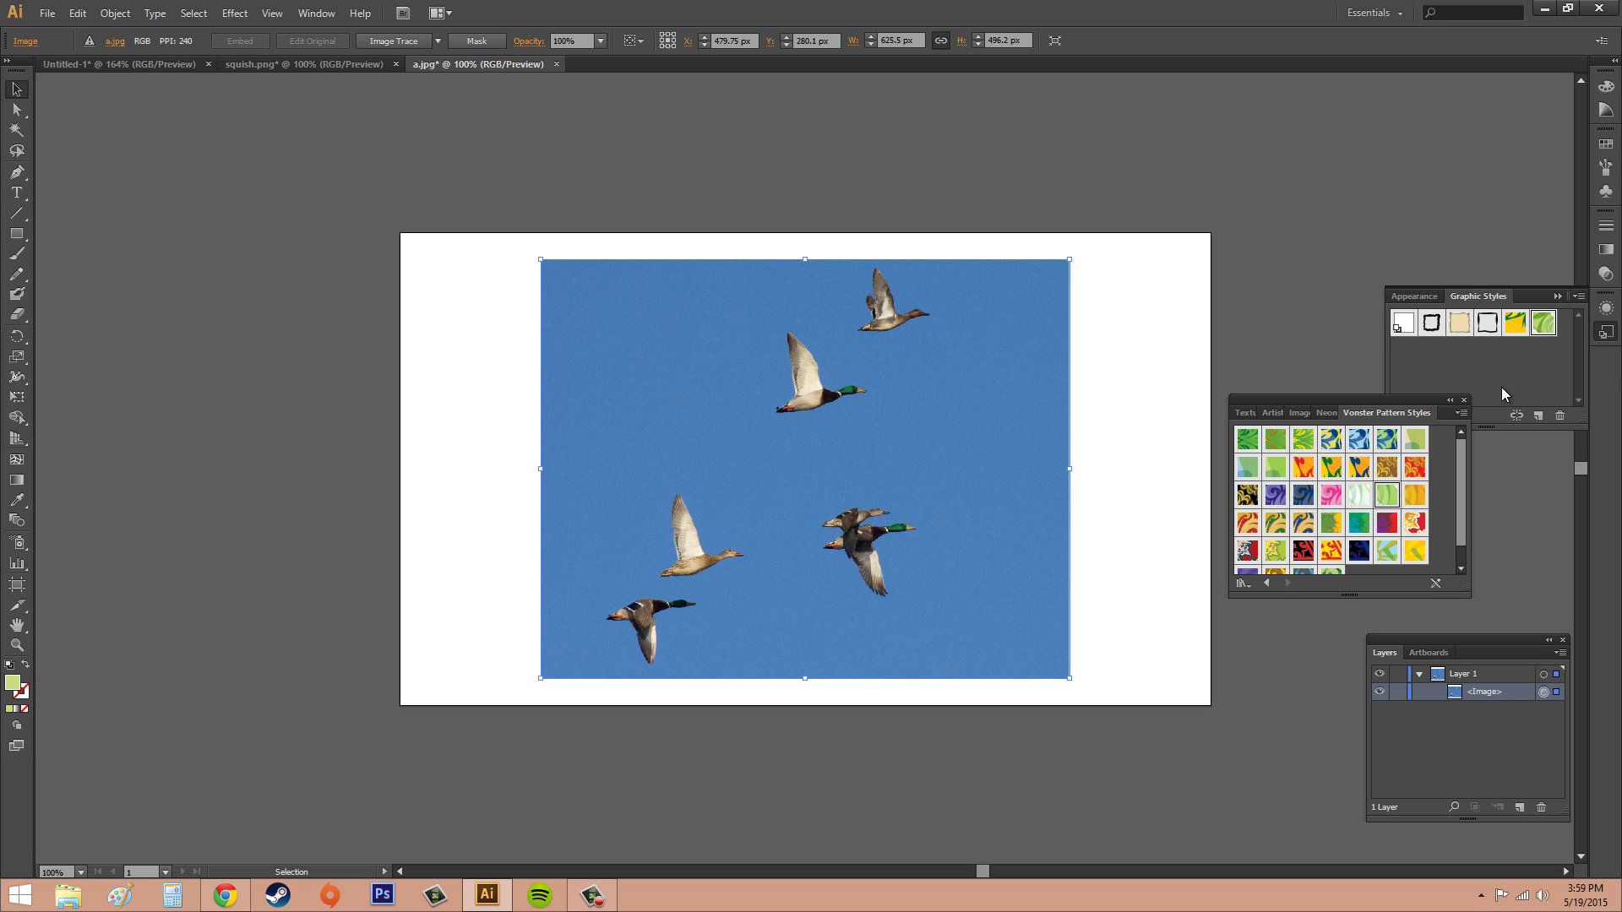
{"action": "left_click", "coordinate": [1486, 323]}
{"action": "left_click", "coordinate": [1281, 414]}
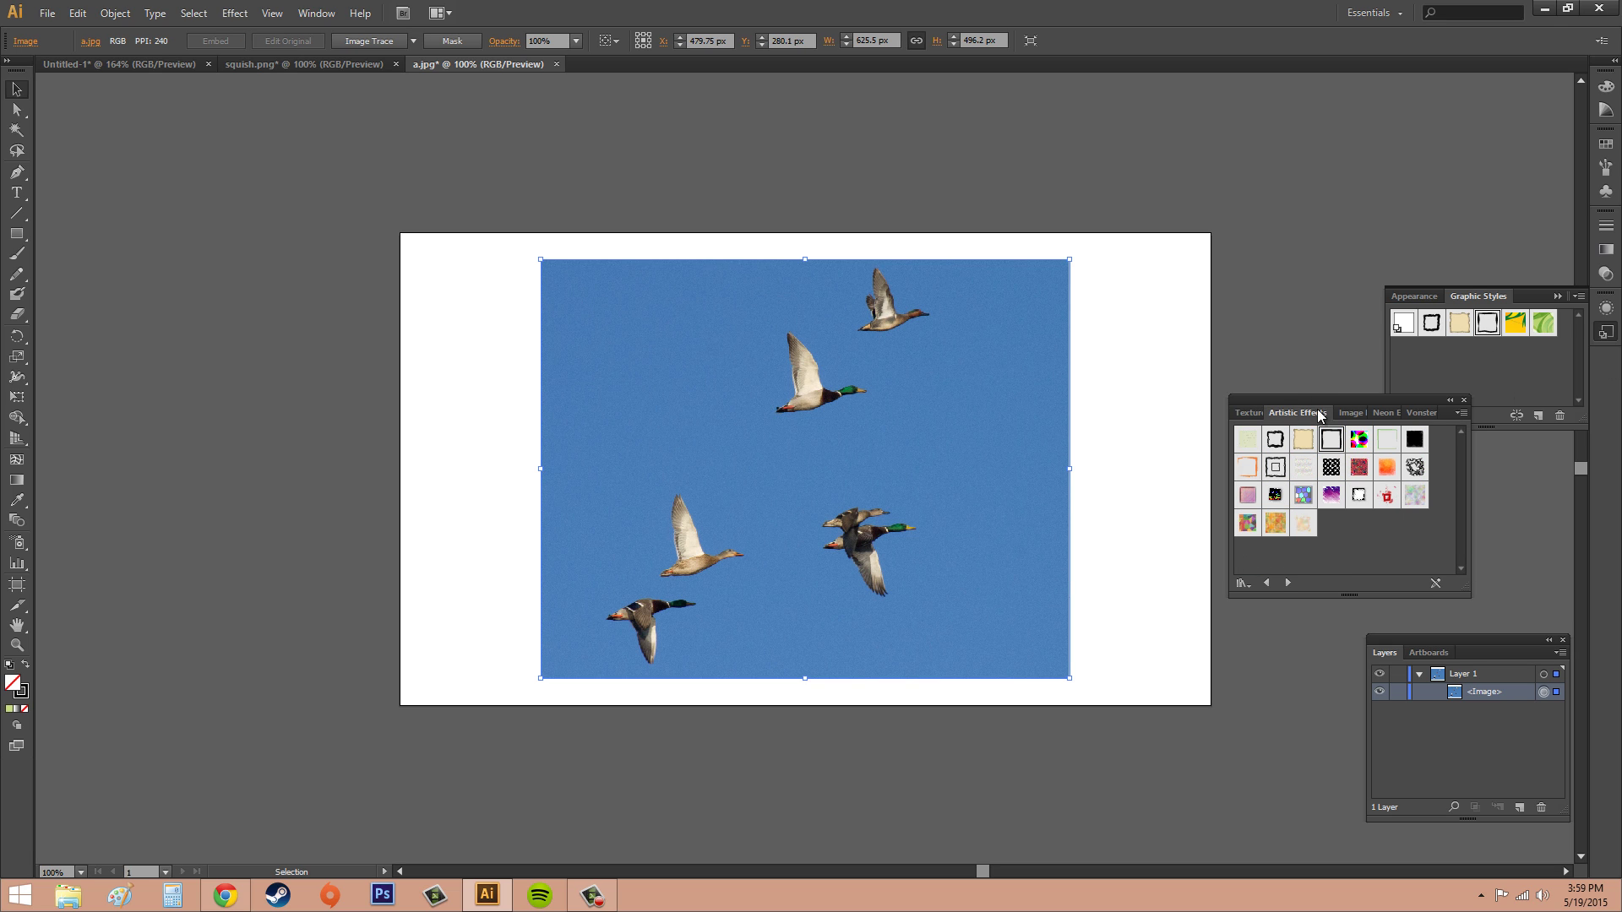
{"action": "left_click", "coordinate": [1463, 400]}
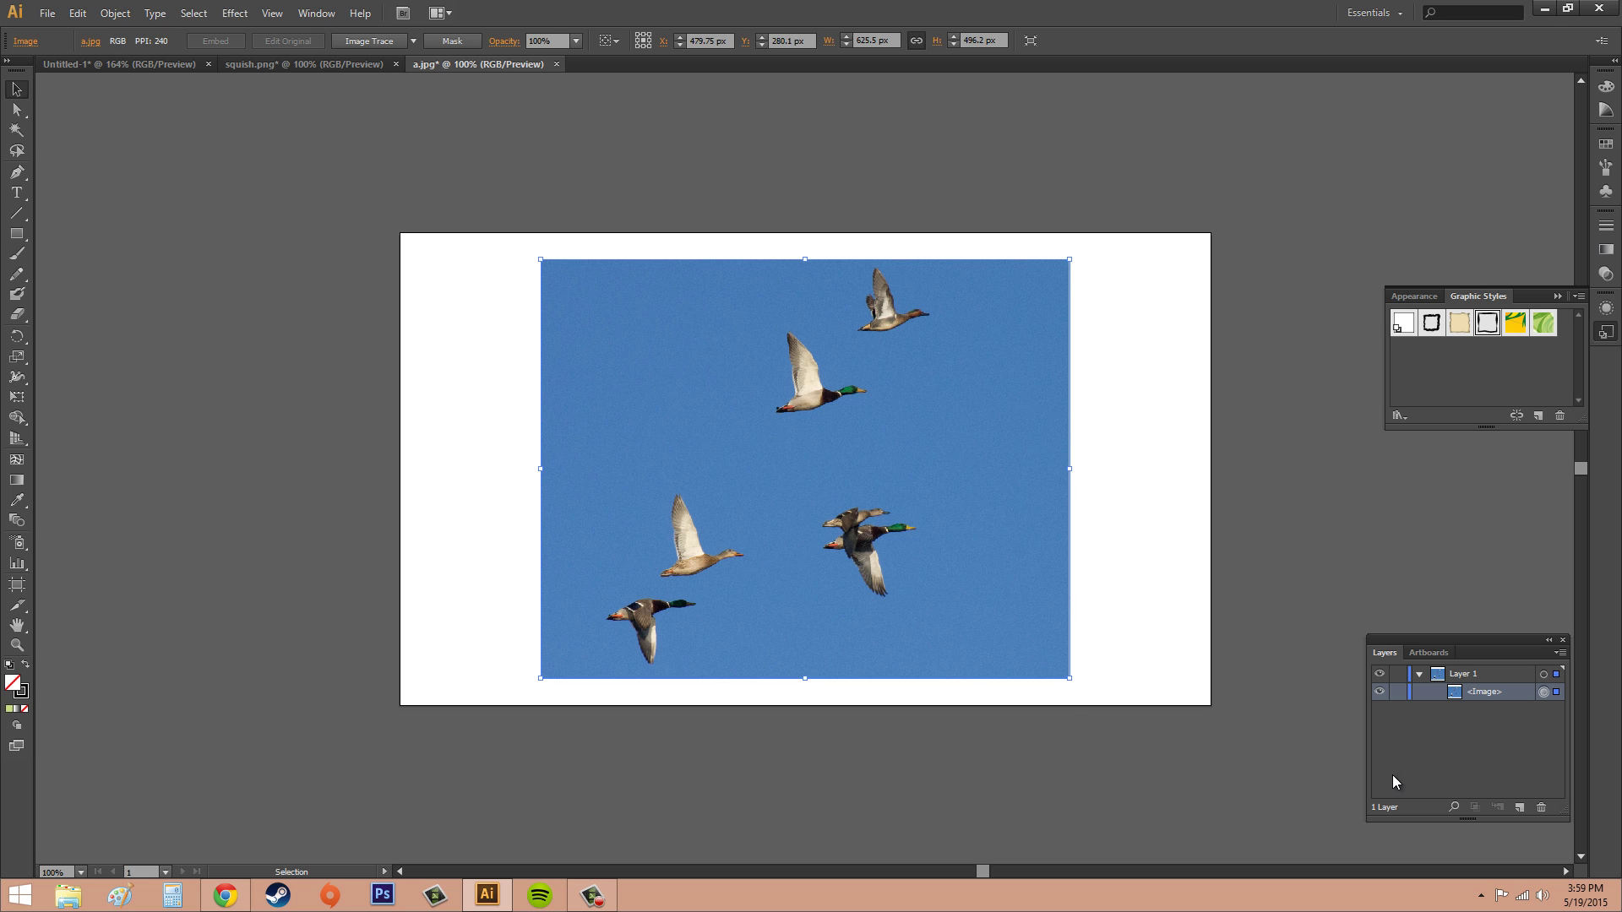
Close the Layers and Graphic Styles panels, leaving only the duck photo visible
{"action": "left_click", "coordinate": [1562, 640]}
{"action": "left_click", "coordinate": [1554, 295]}
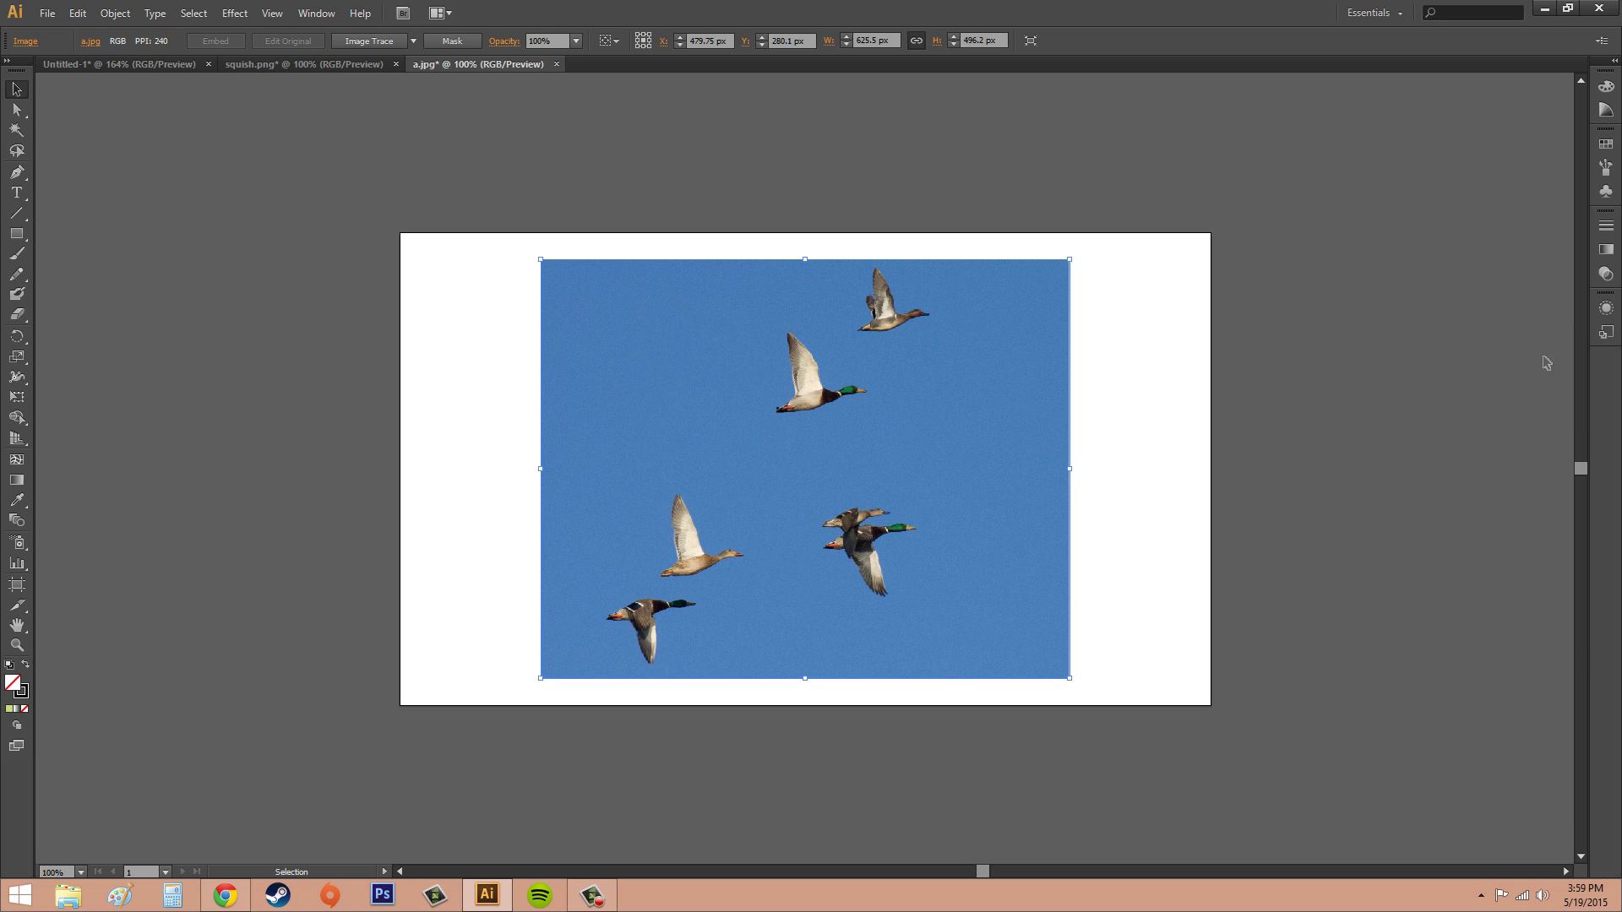